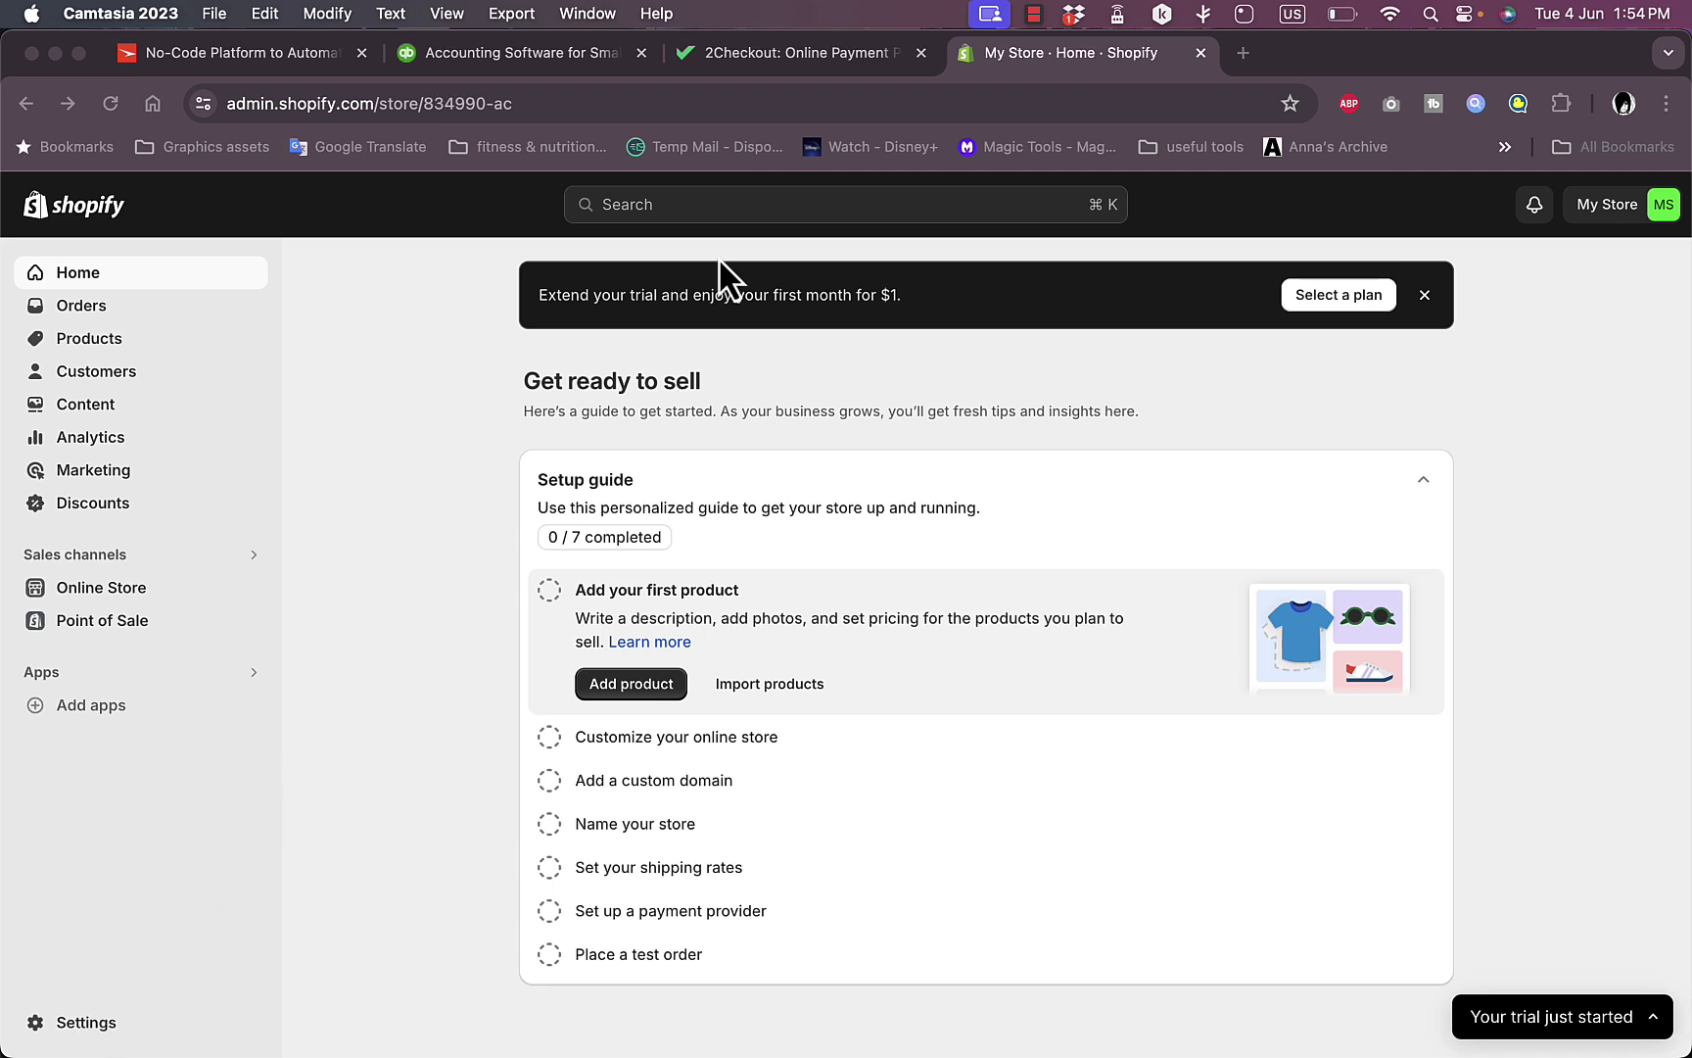
Search the store for 'payments' and go to the Payments settings page
{"action": "left_click", "coordinate": [715, 208]}
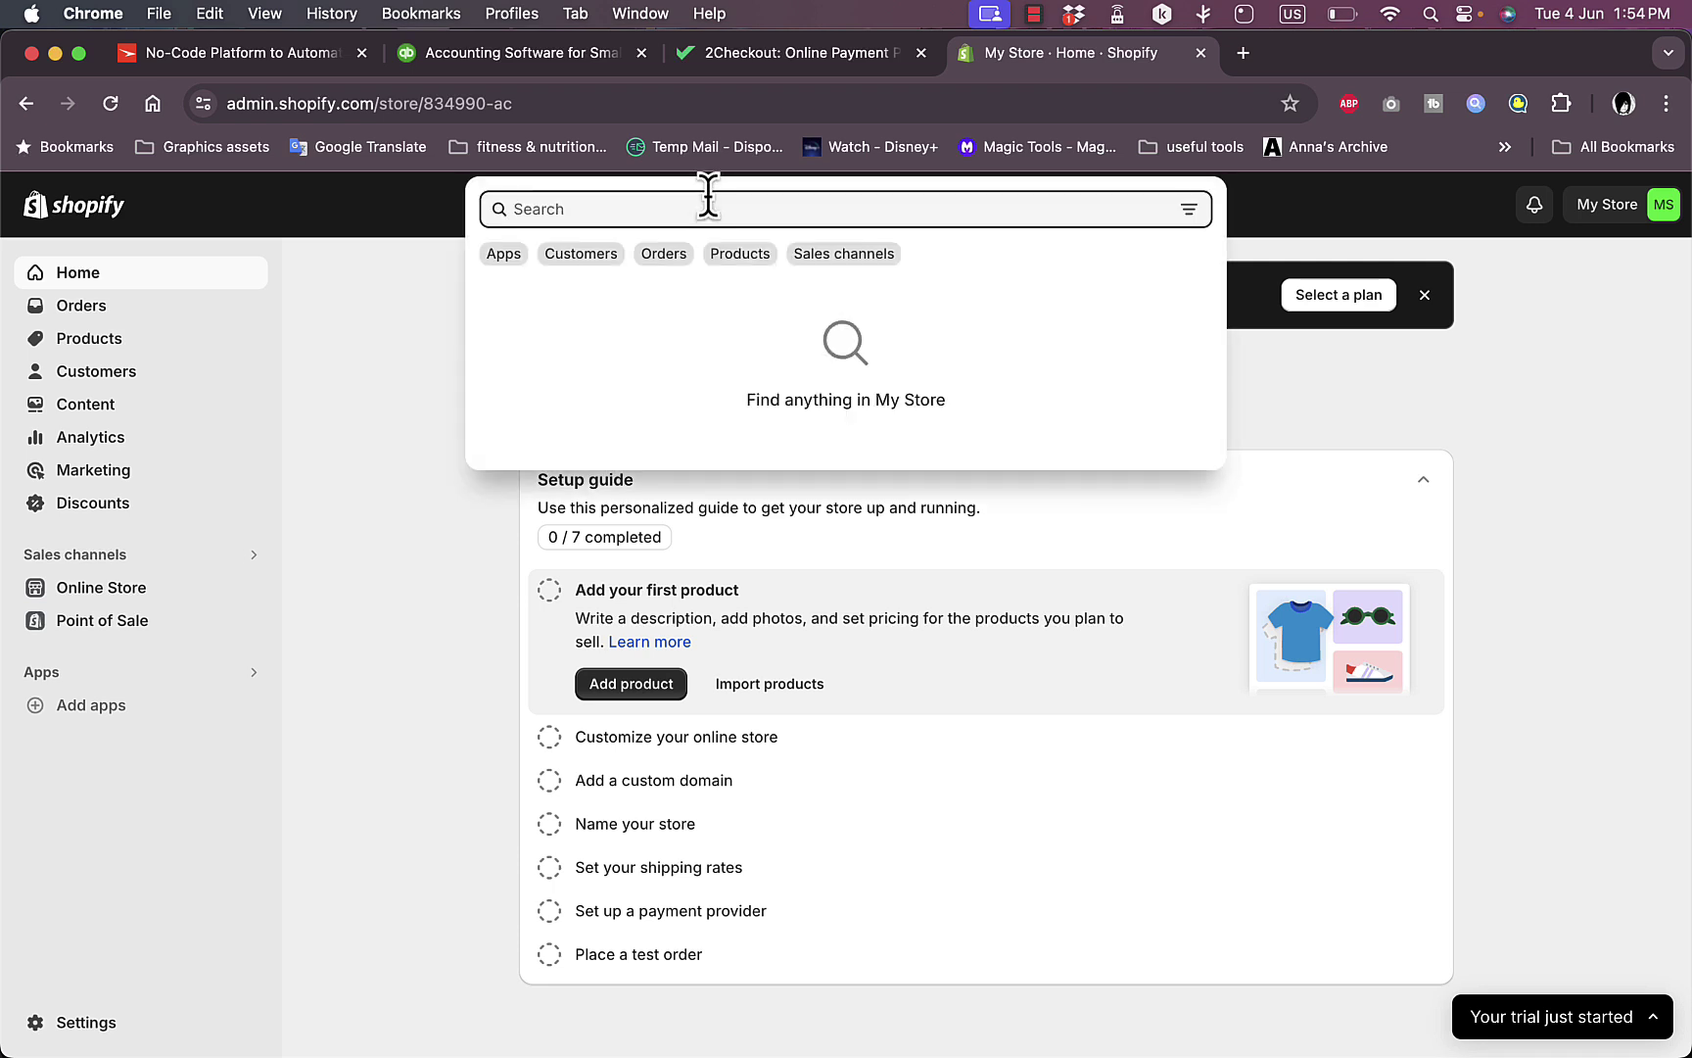
{"action": "type", "text": "payments"}
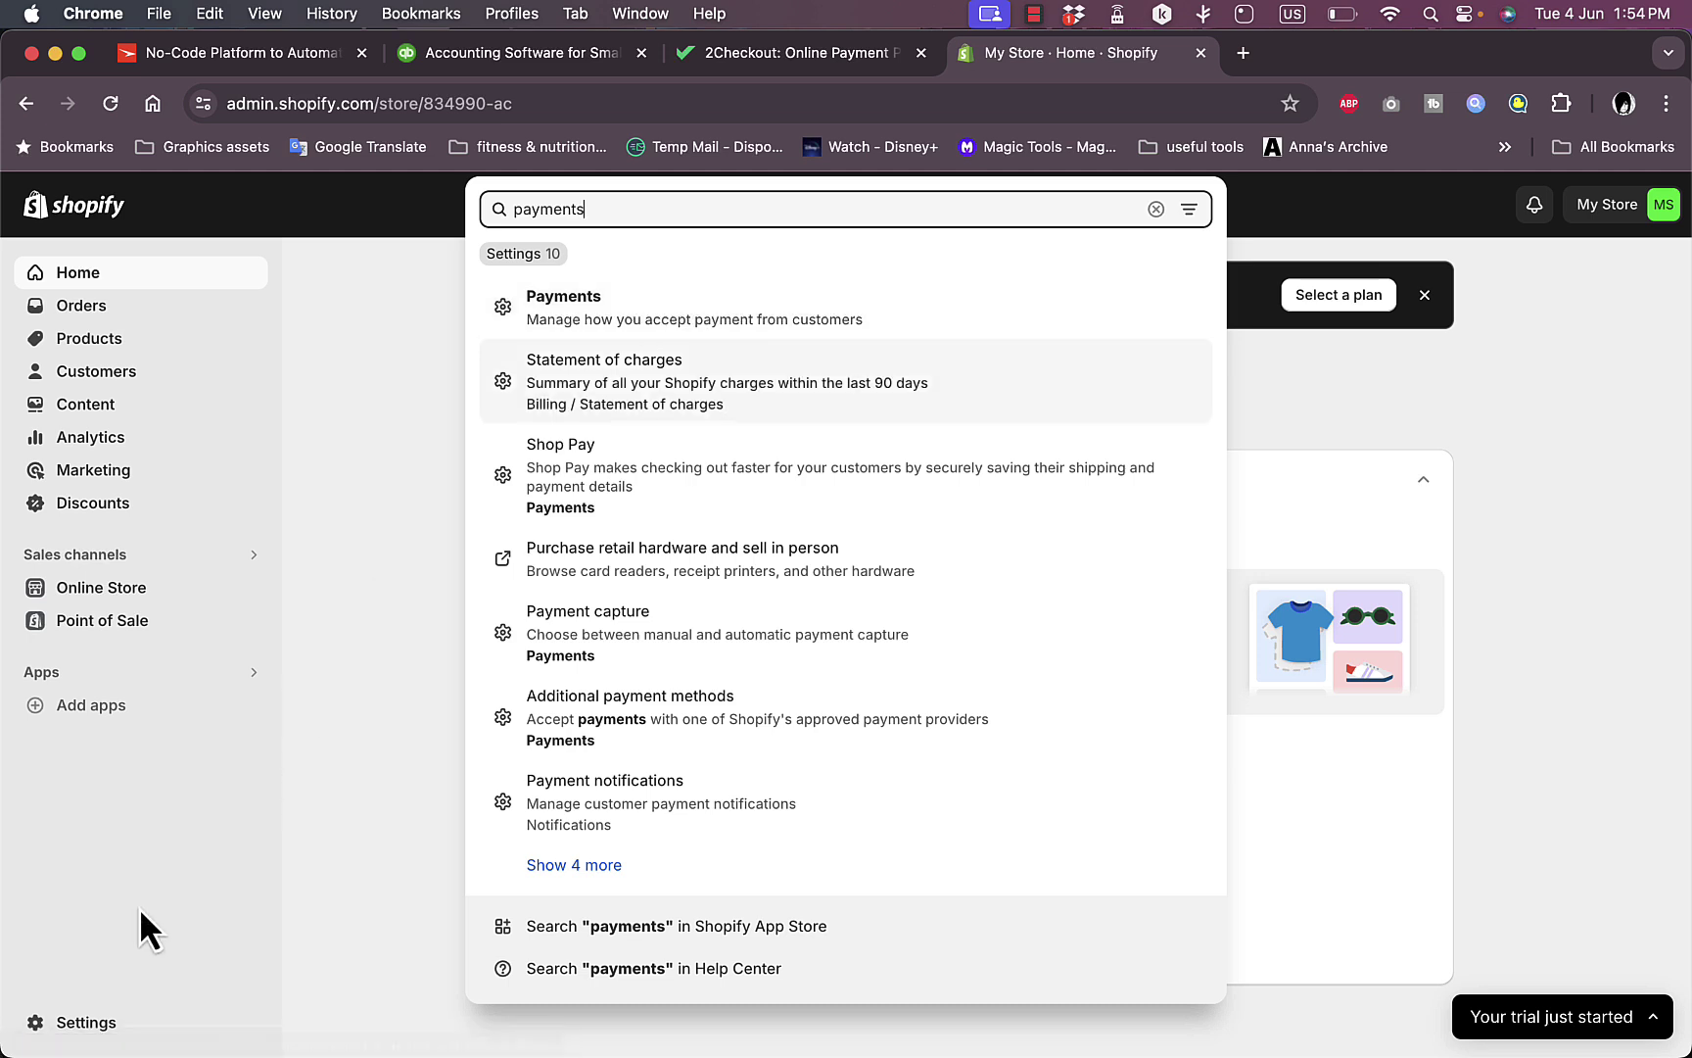
{"action": "left_click", "coordinate": [751, 300]}
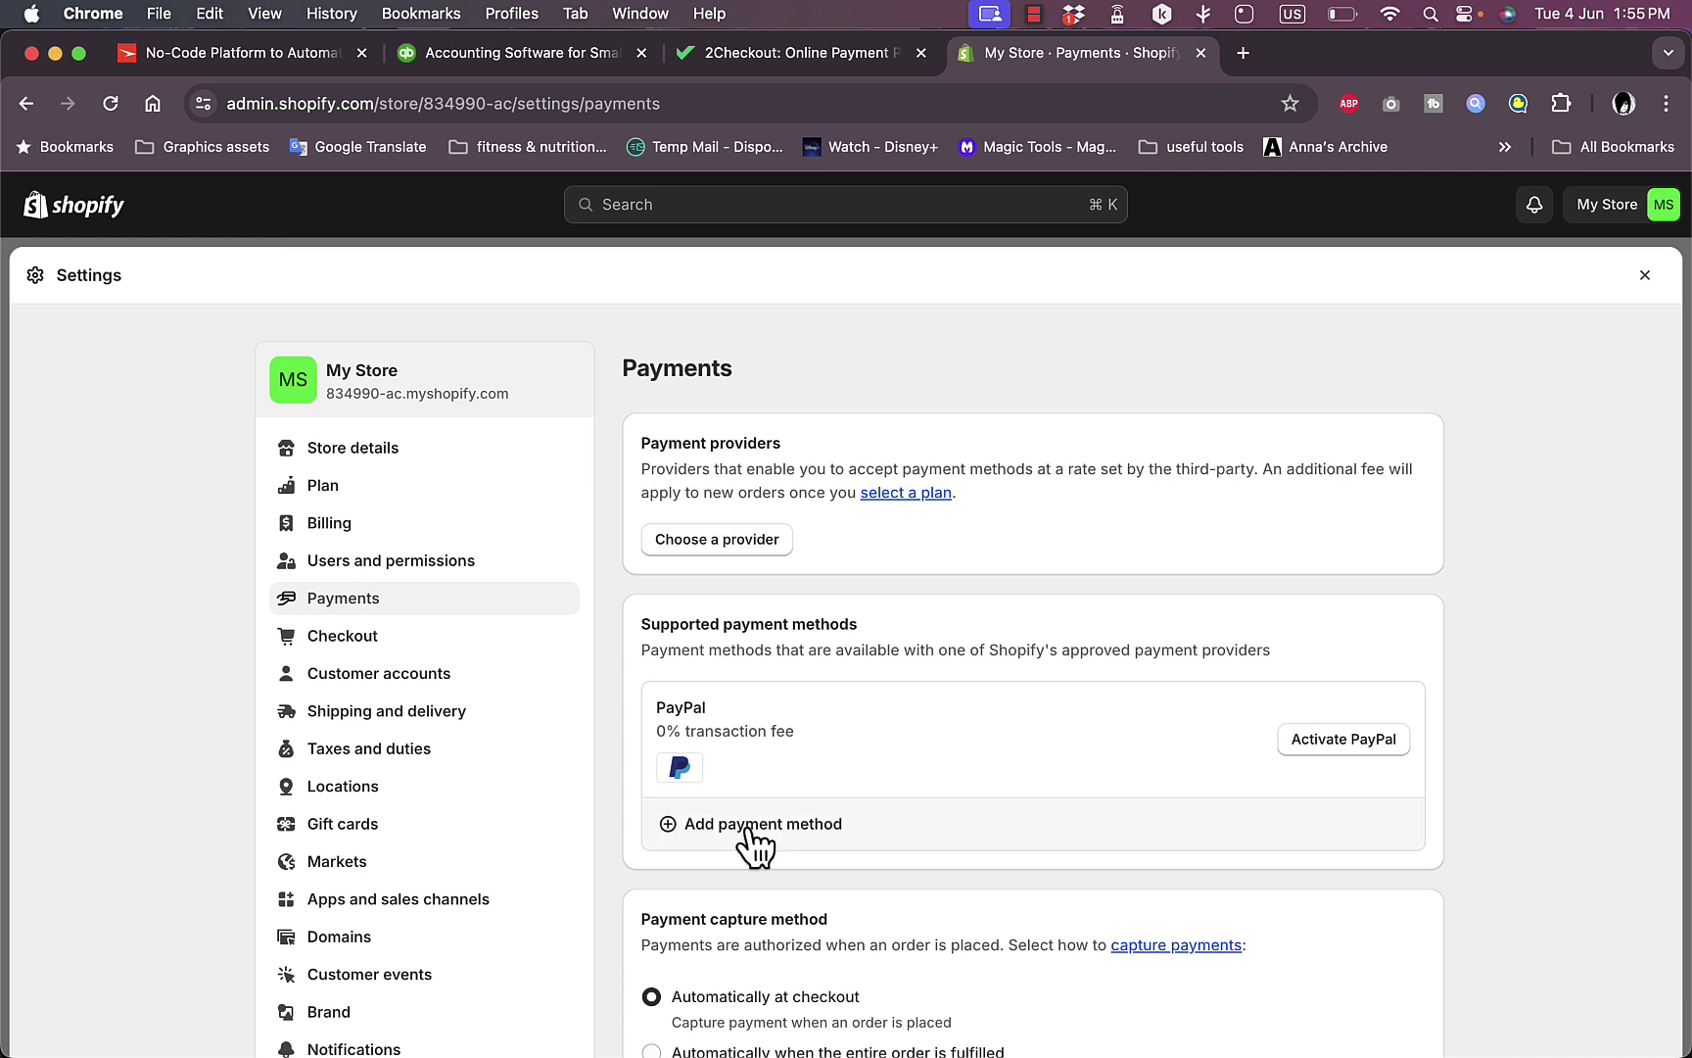
Add a payment method by searching providers for '2checkout' and view 2Checkout Convert Plus (by Verifone)
{"action": "left_click", "coordinate": [754, 838]}
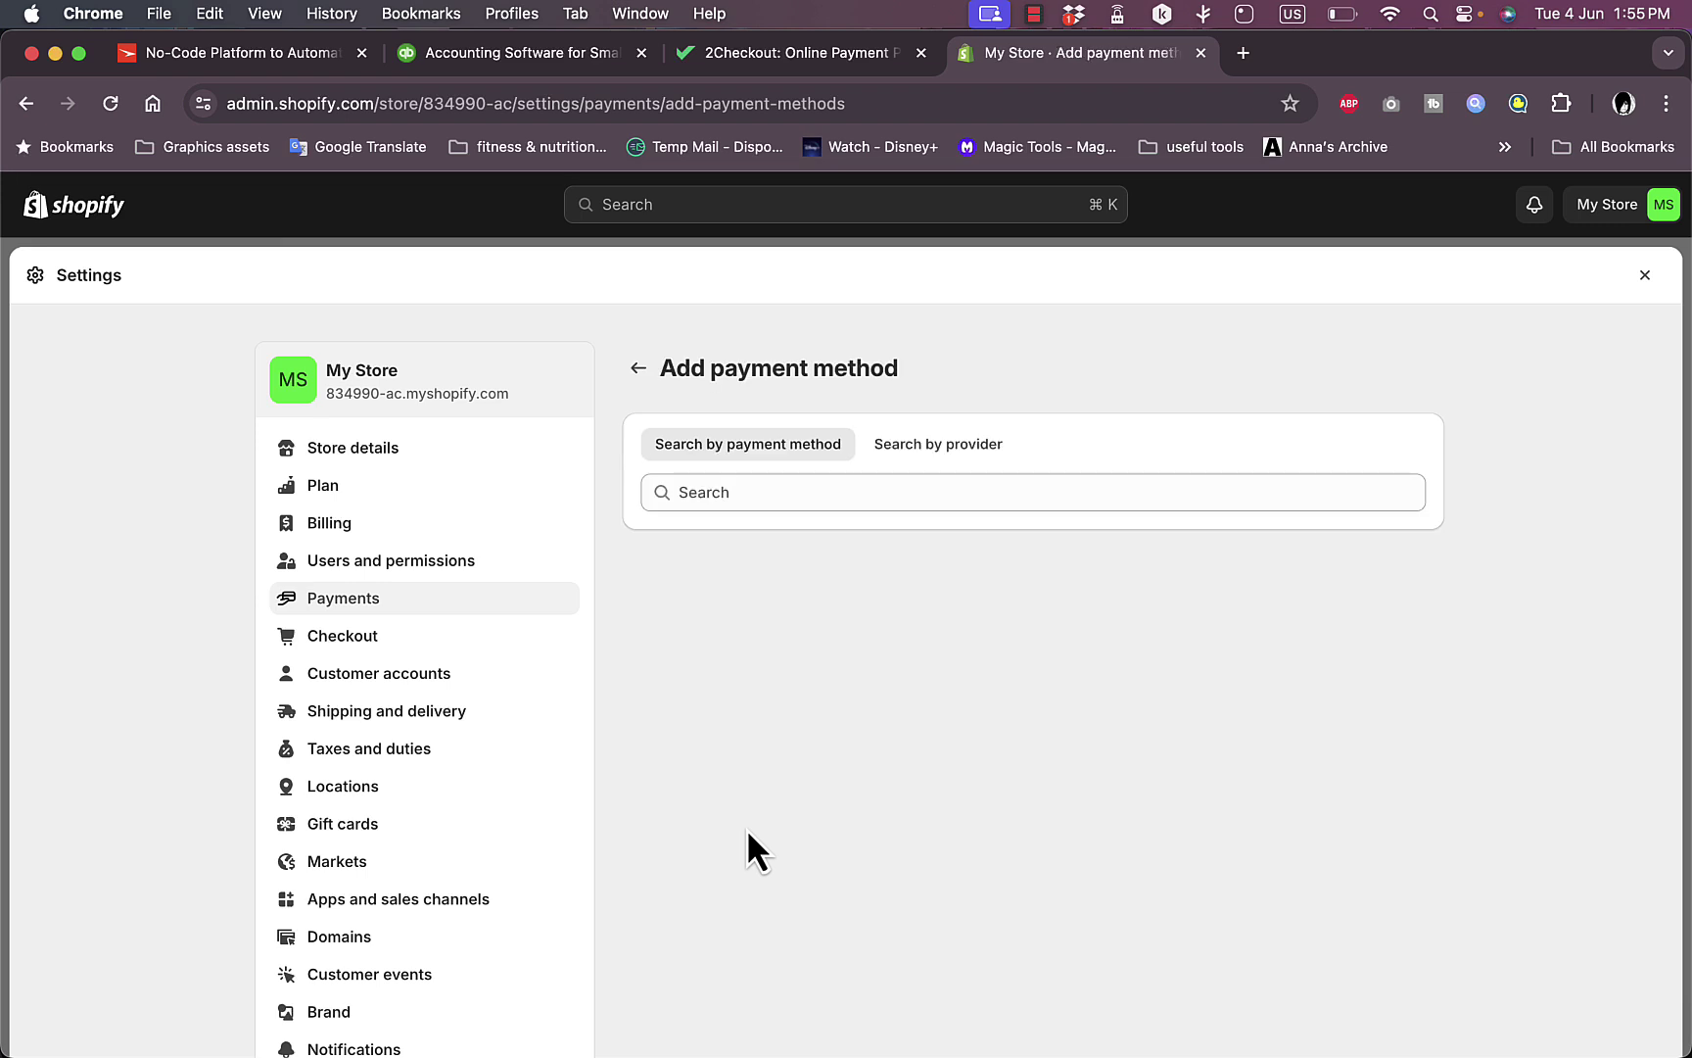
{"action": "left_click", "coordinate": [938, 446]}
{"action": "left_click", "coordinate": [961, 484]}
{"action": "type", "text": "2checkout"}
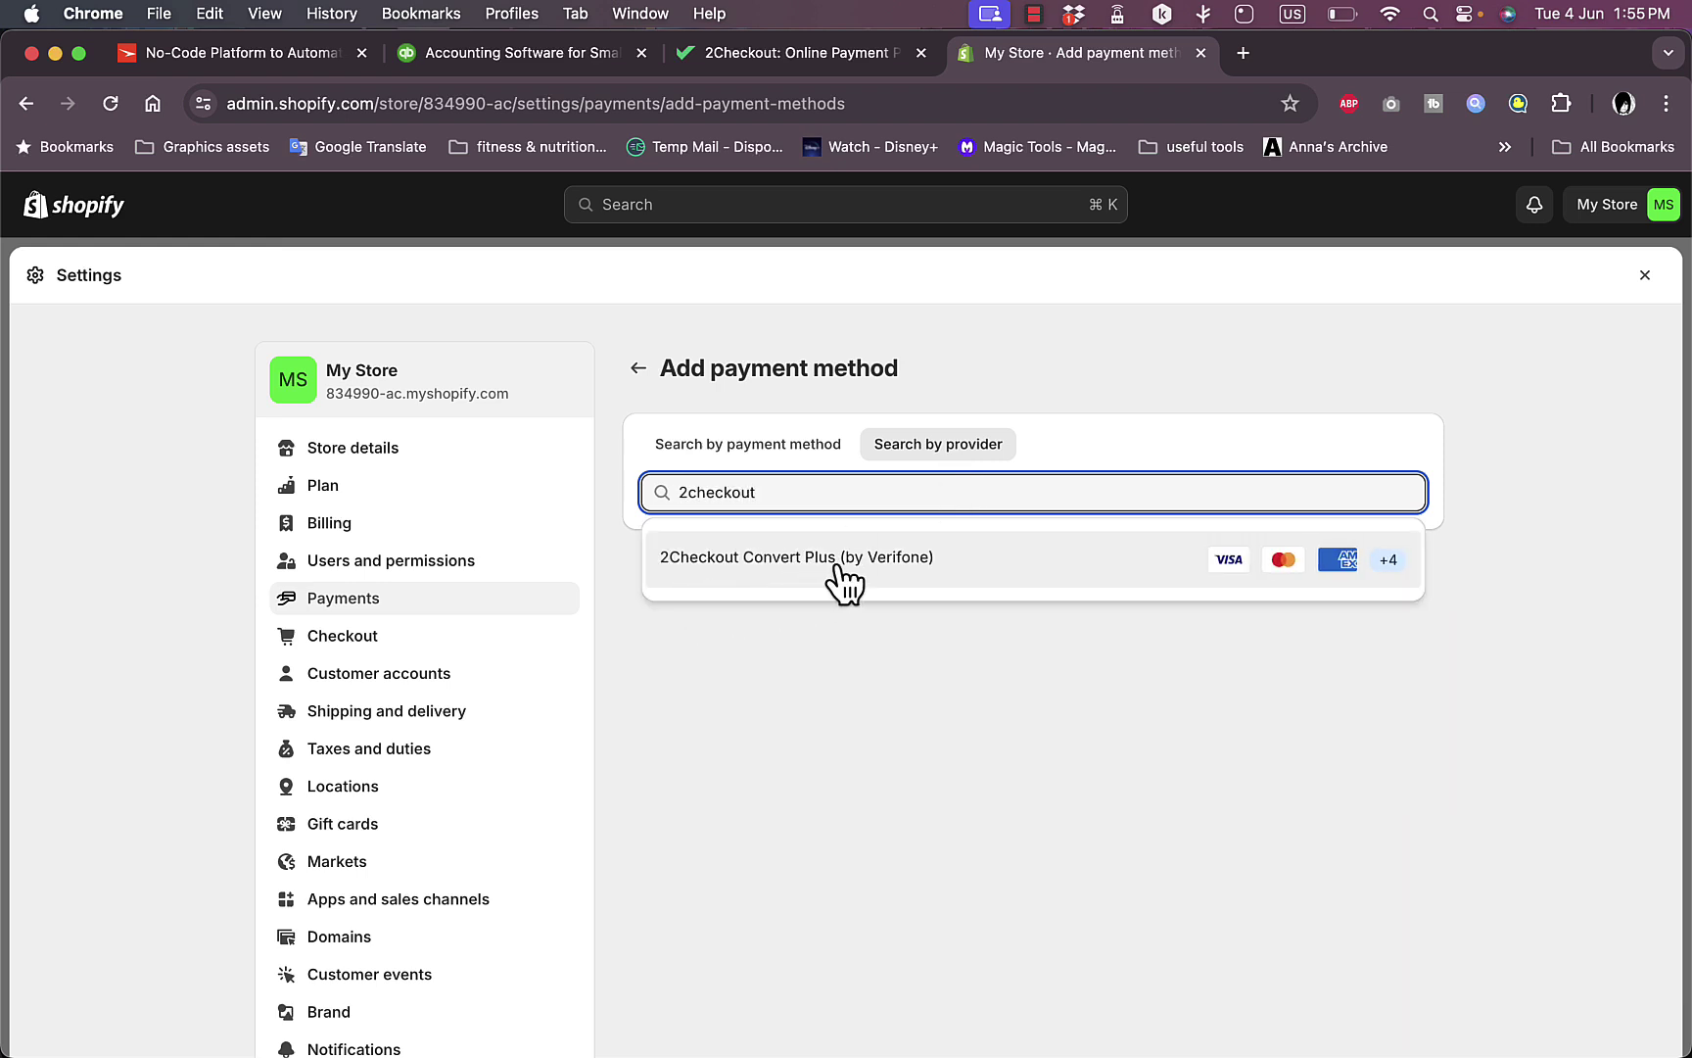
{"action": "left_click", "coordinate": [911, 559]}
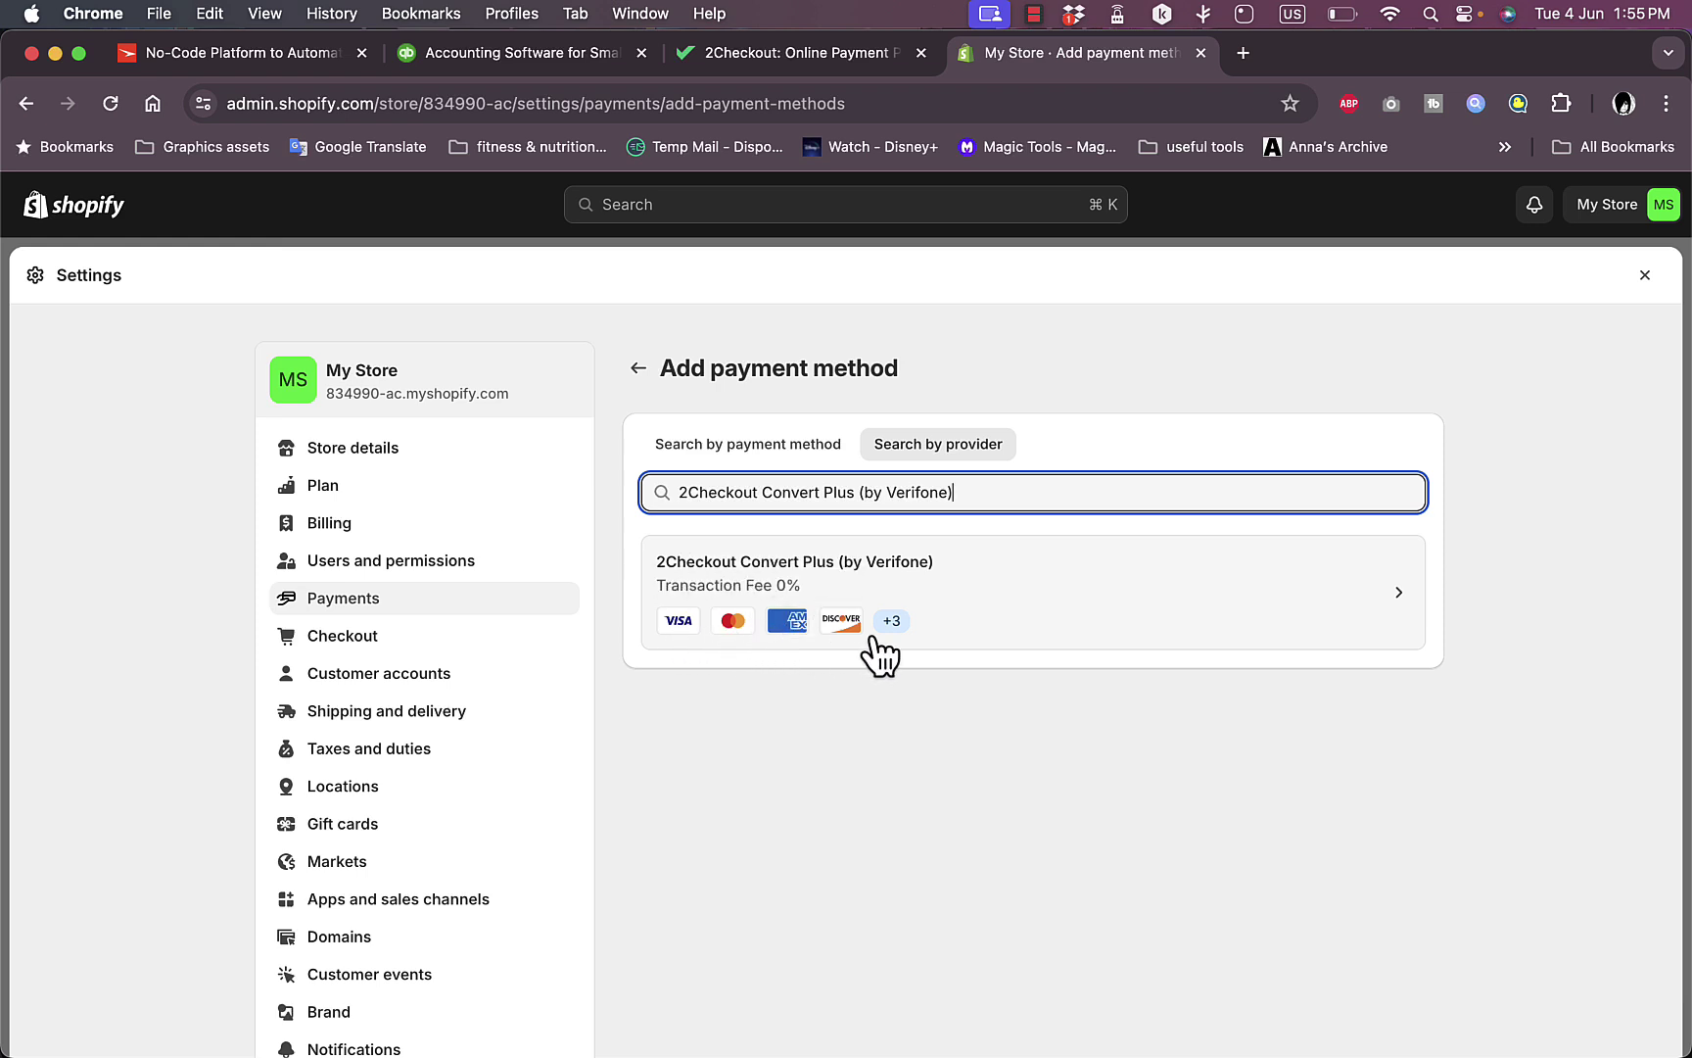
{"action": "left_click", "coordinate": [1077, 603]}
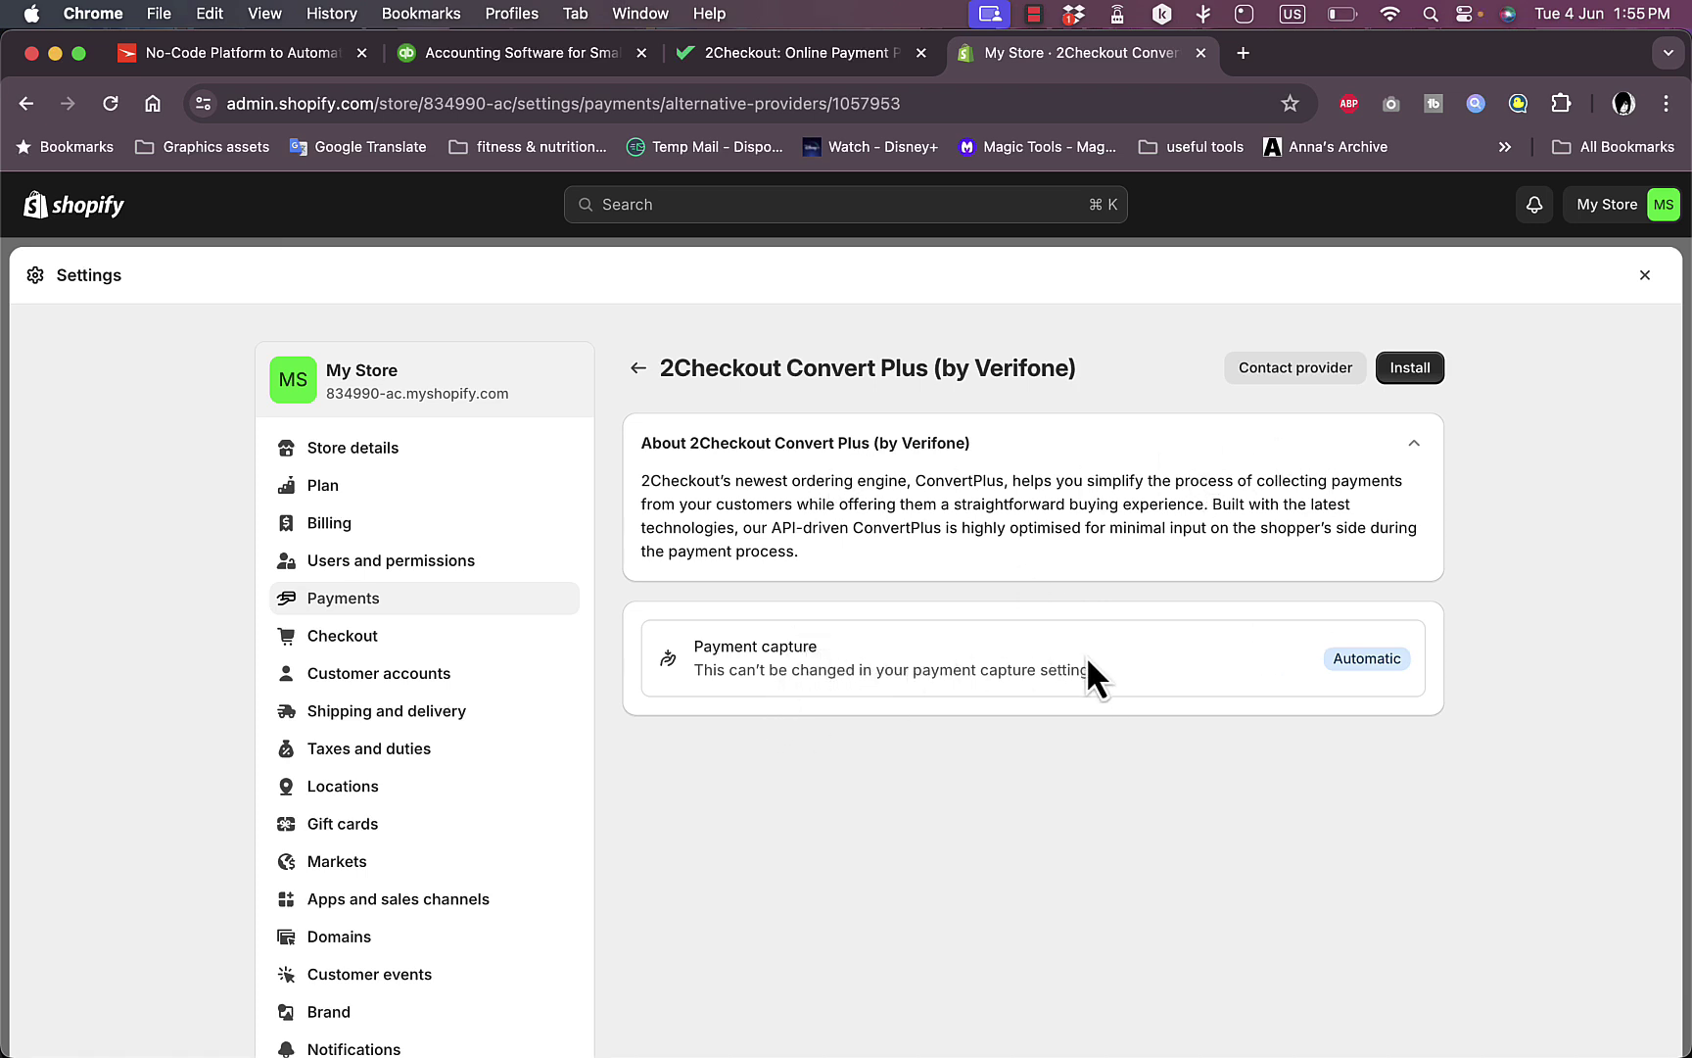
Install 2Checkout Convert Plus, granting the app access, then switch to the 2Checkout website
{"action": "left_click", "coordinate": [1411, 365]}
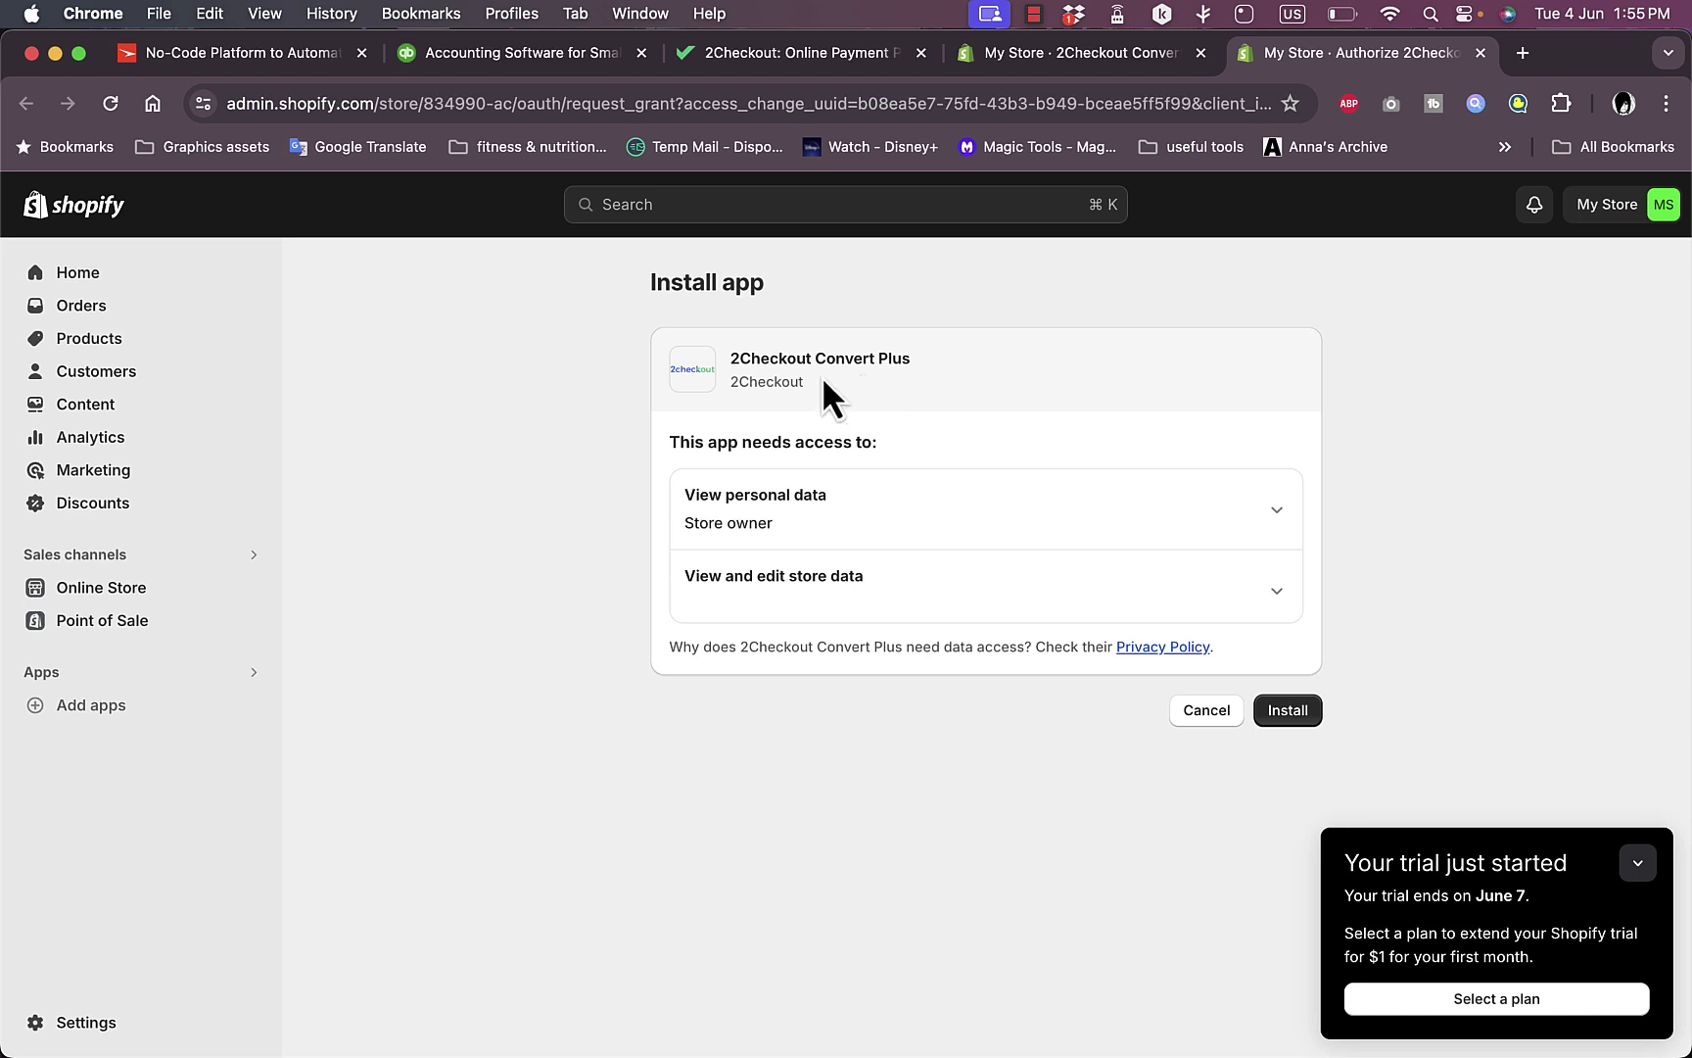
{"action": "left_click", "coordinate": [1291, 713]}
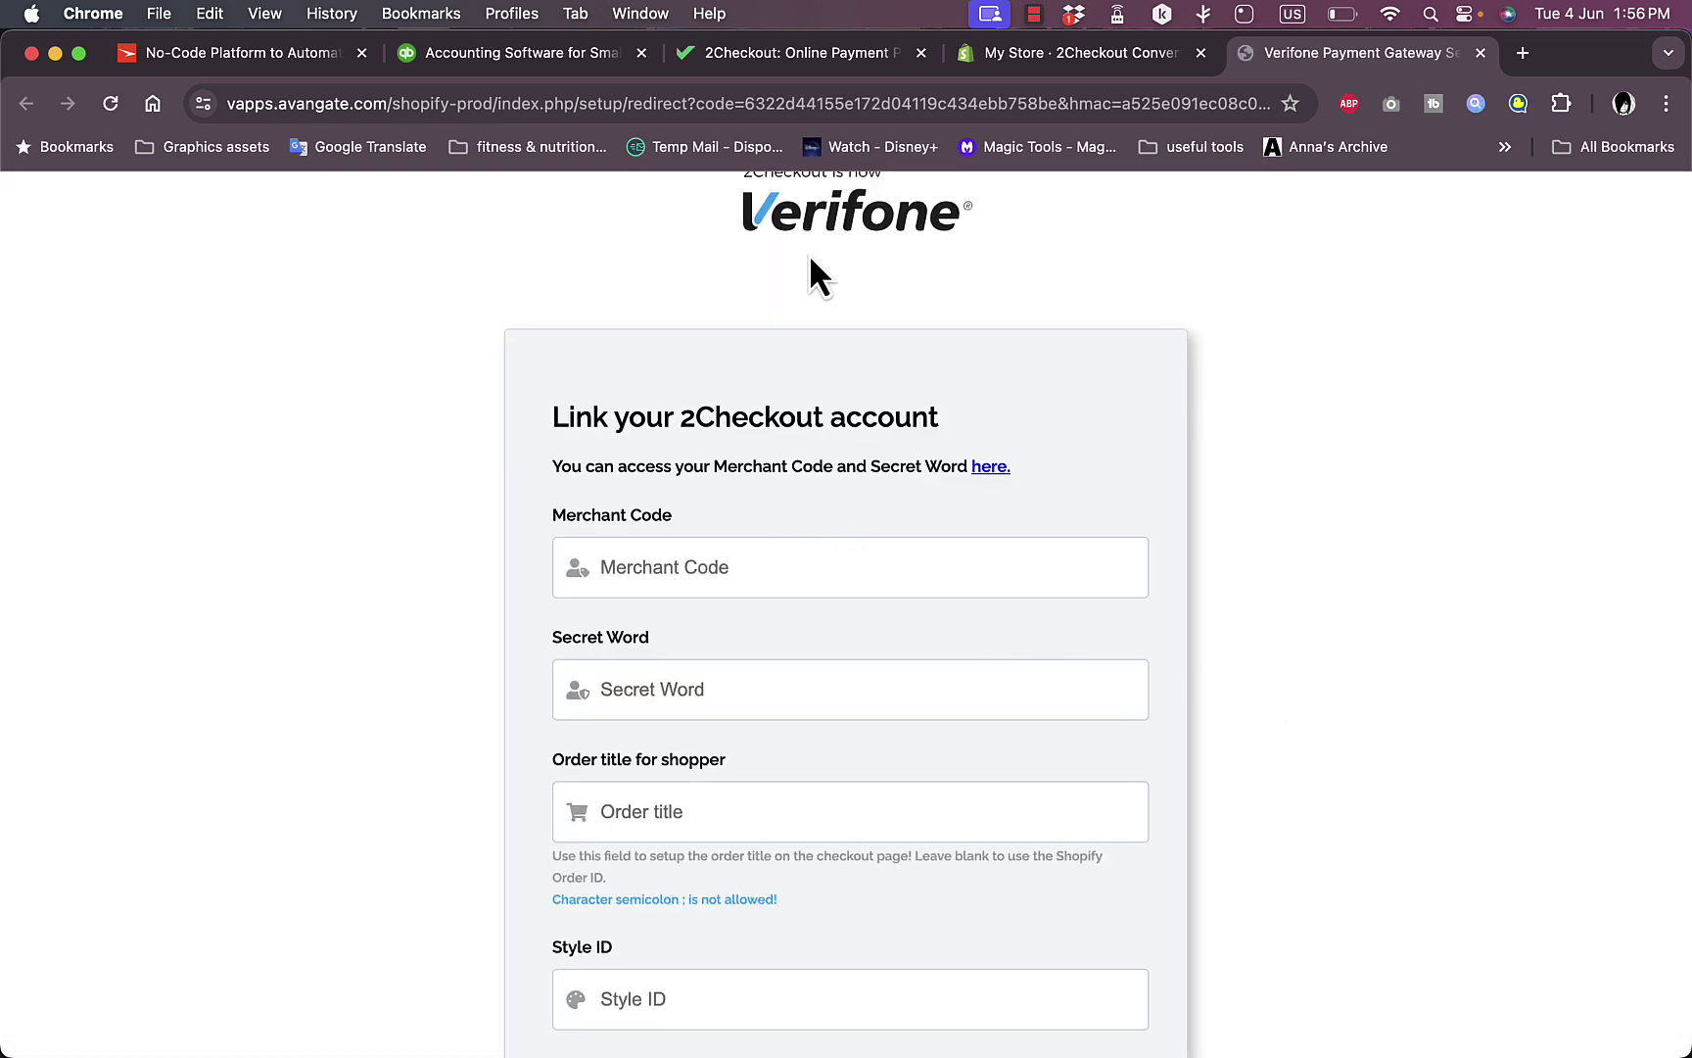
{"action": "left_click", "coordinate": [811, 58]}
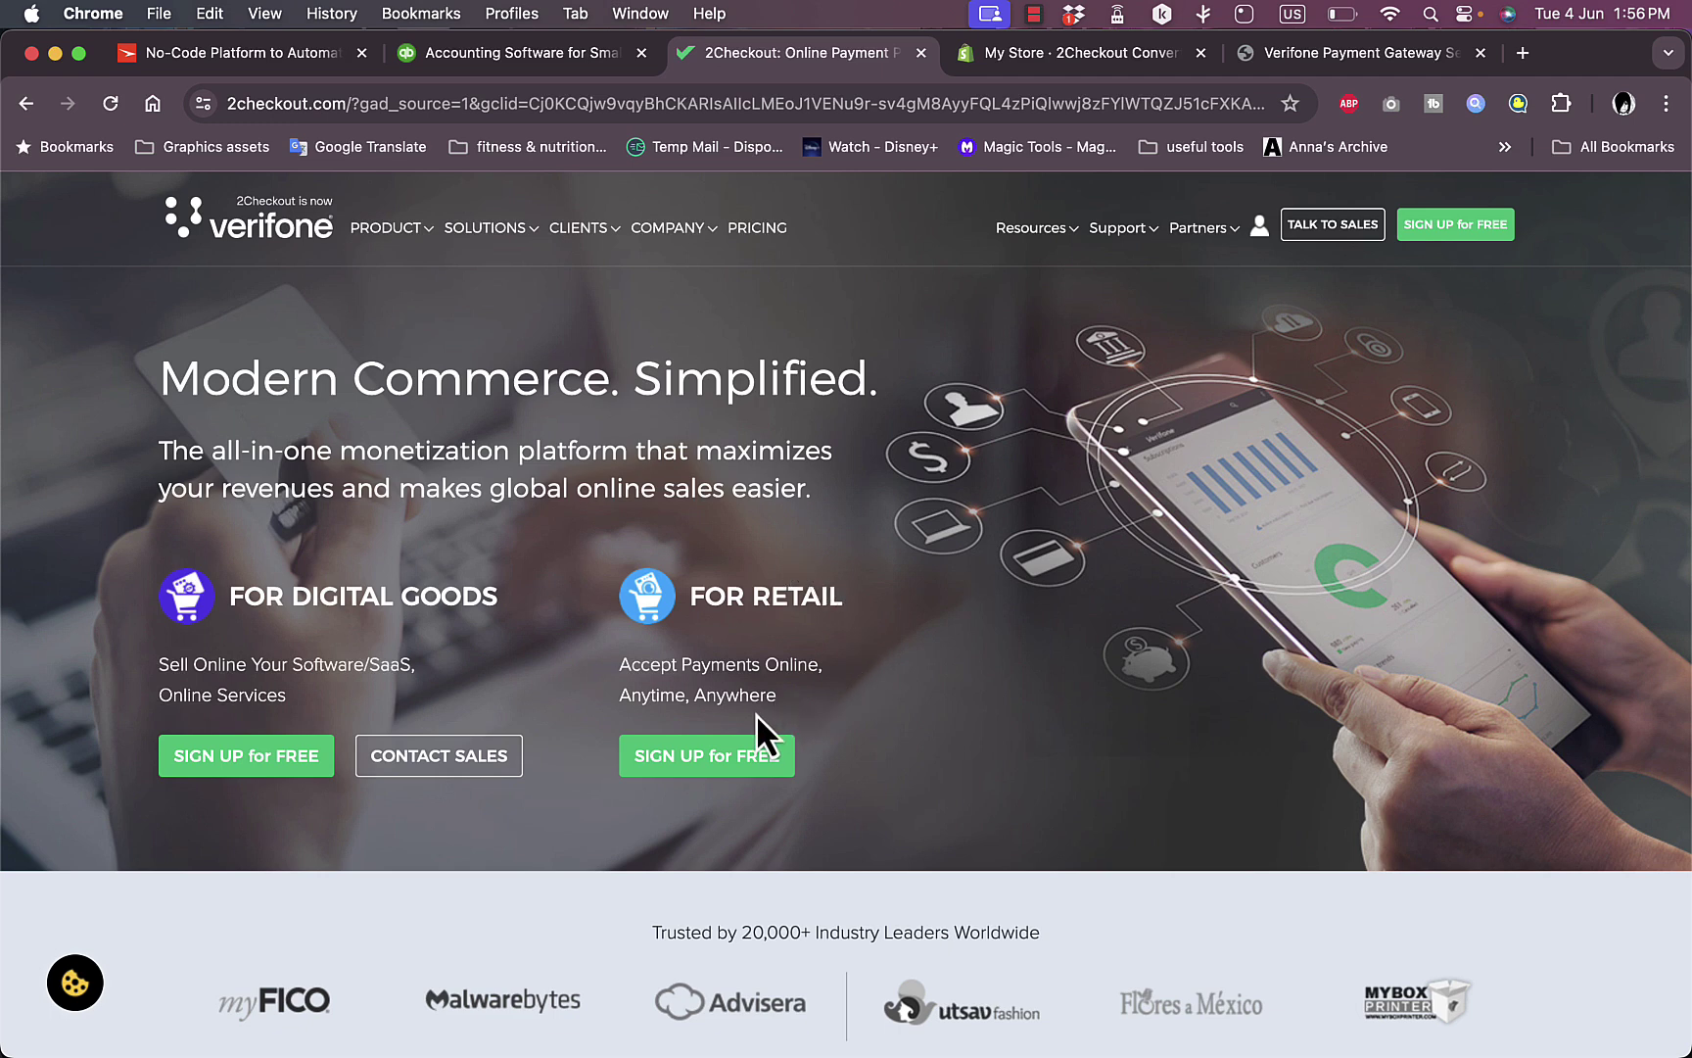
Create a free 2SELL plan 2Checkout account for Retail / Physical Products
{"action": "left_click", "coordinate": [1454, 230]}
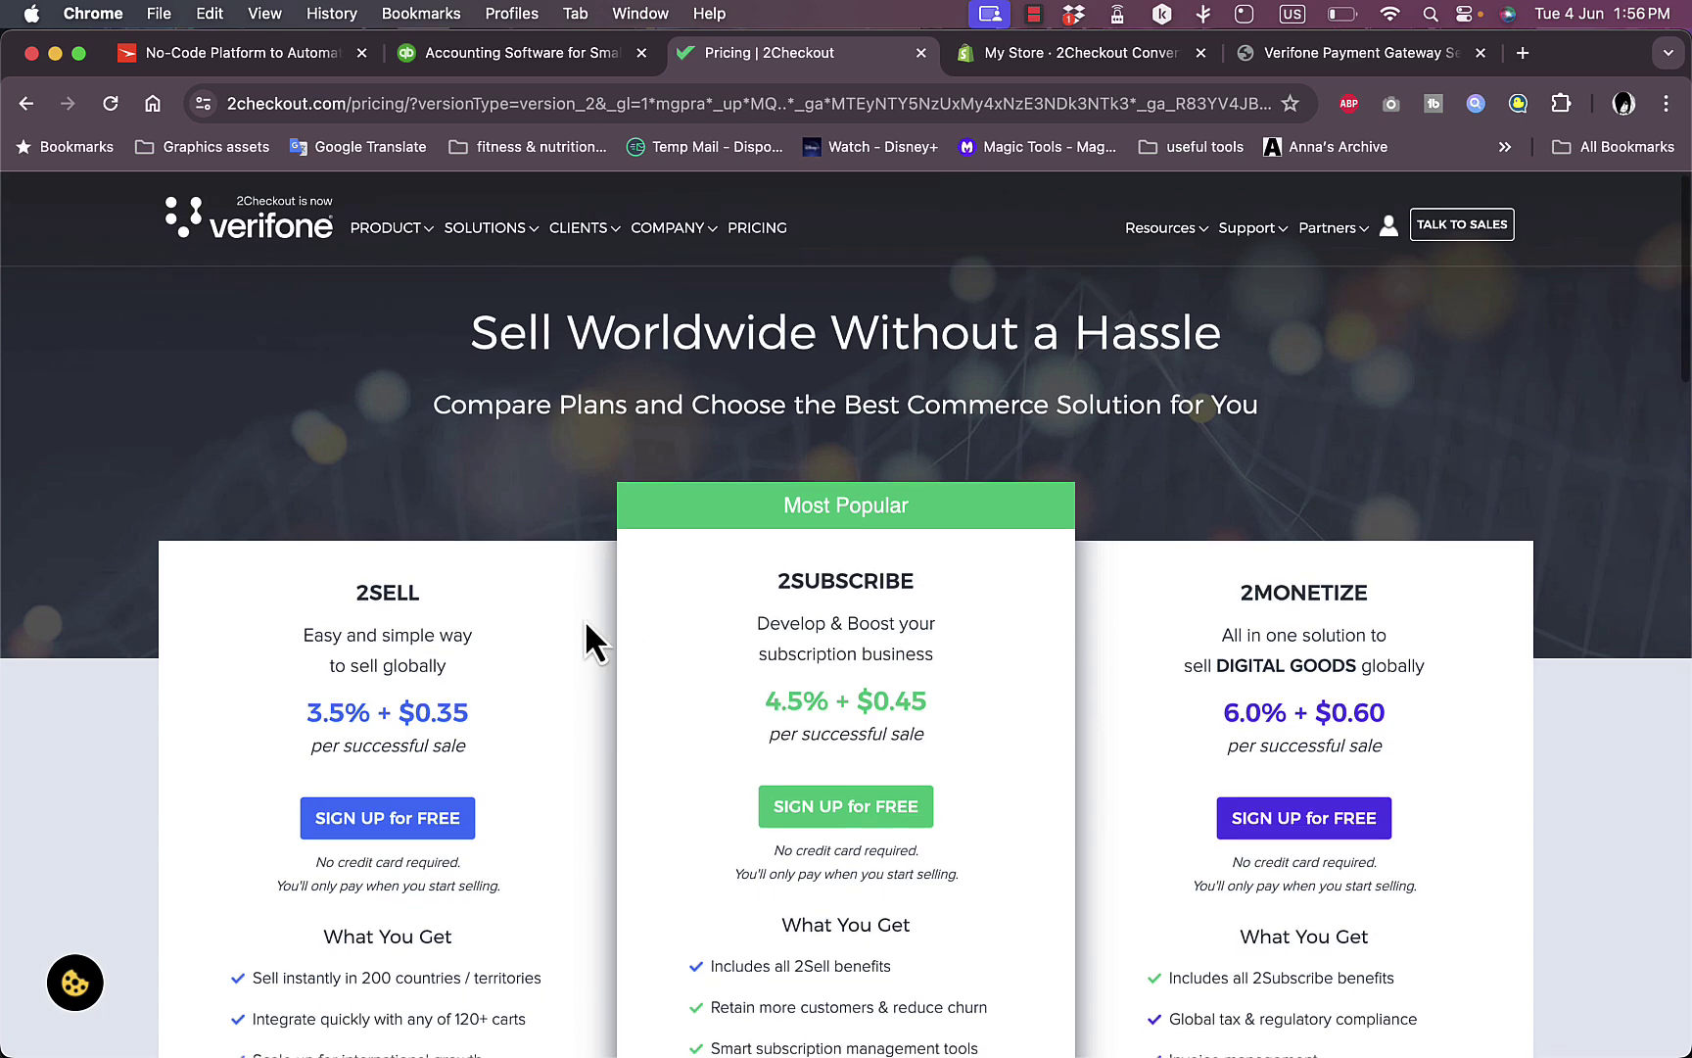
{"action": "scroll", "coordinate": [585, 619], "scroll_direction": "down", "scroll_amount": 2}
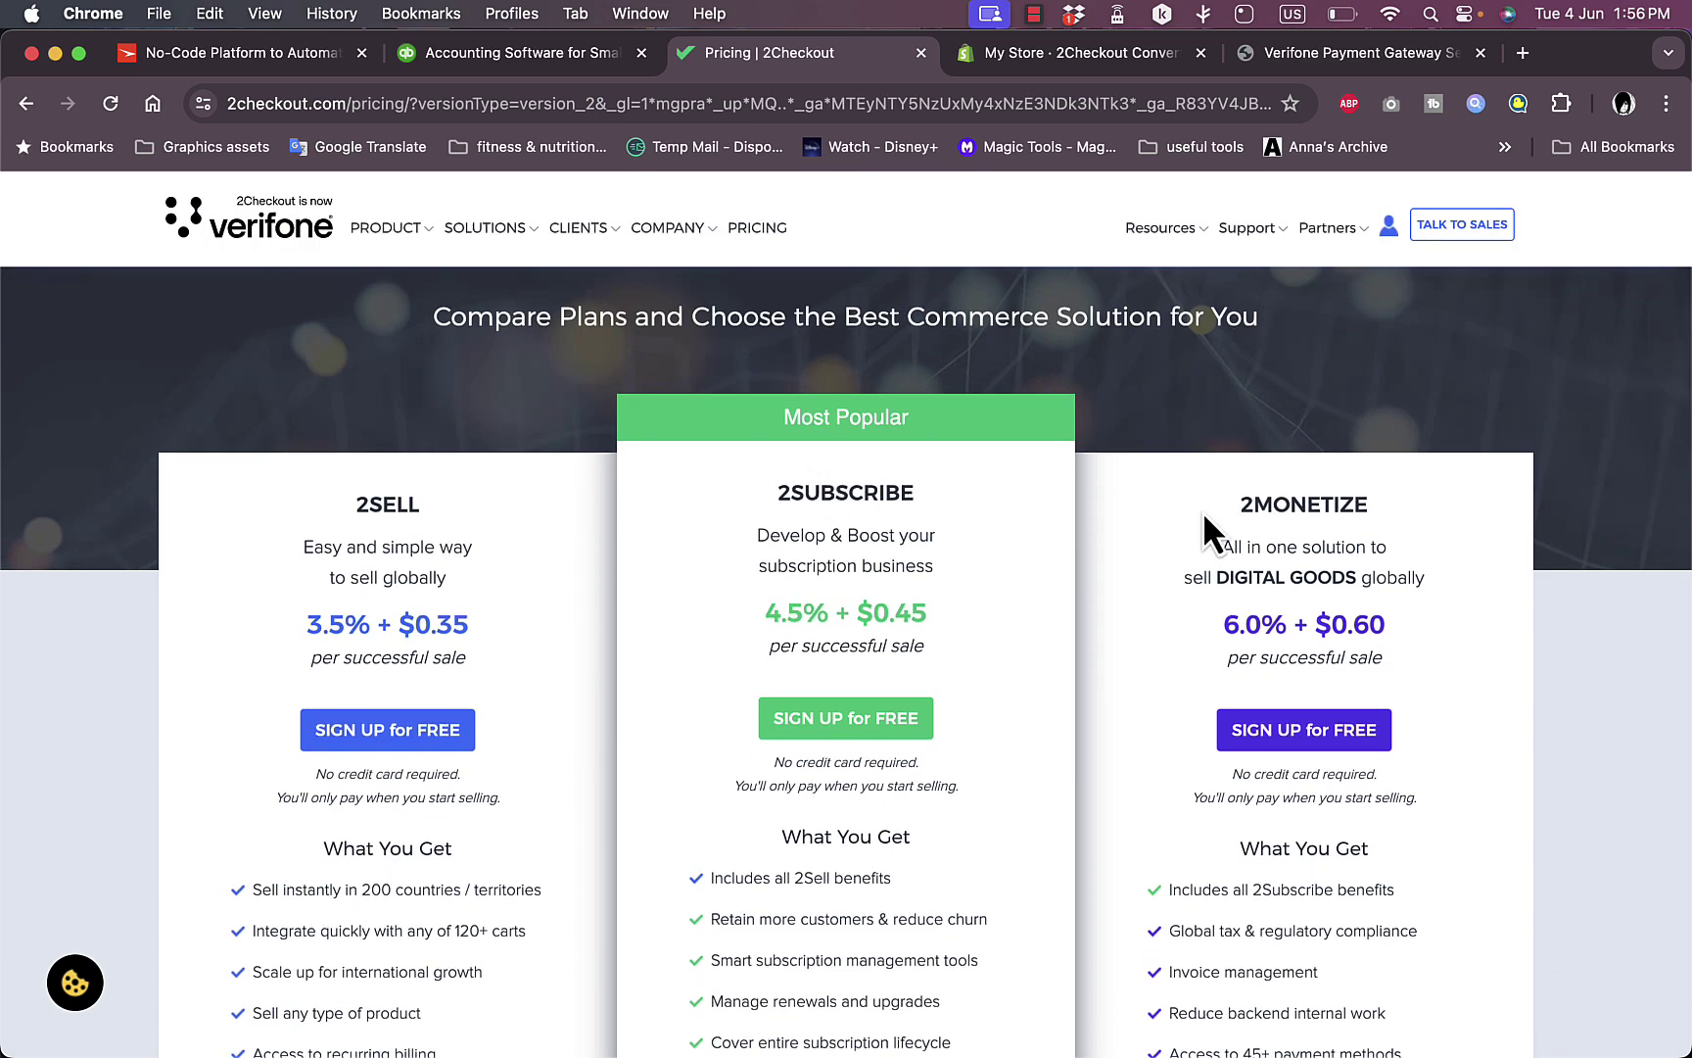
{"action": "scroll", "coordinate": [528, 600], "scroll_direction": "down", "scroll_amount": 7}
{"action": "scroll", "coordinate": [528, 600], "scroll_direction": "up", "scroll_amount": 2}
{"action": "scroll", "coordinate": [528, 596], "scroll_direction": "up", "scroll_amount": 5}
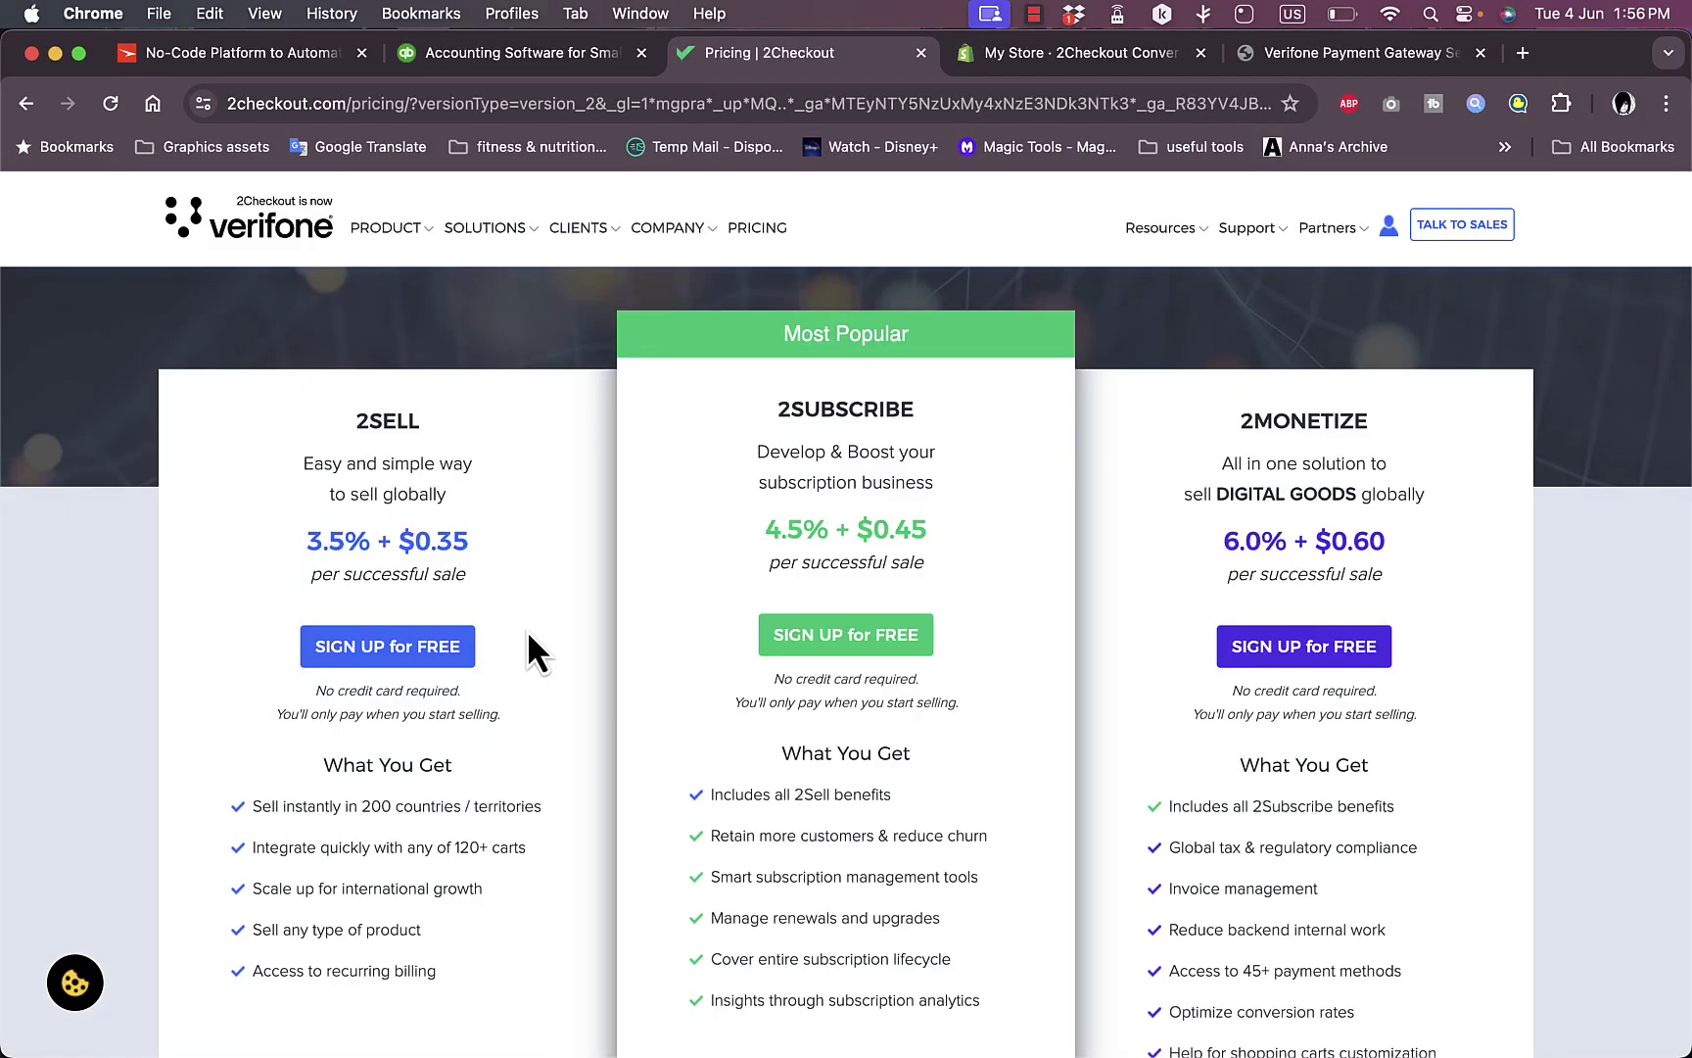
{"action": "left_click", "coordinate": [394, 648]}
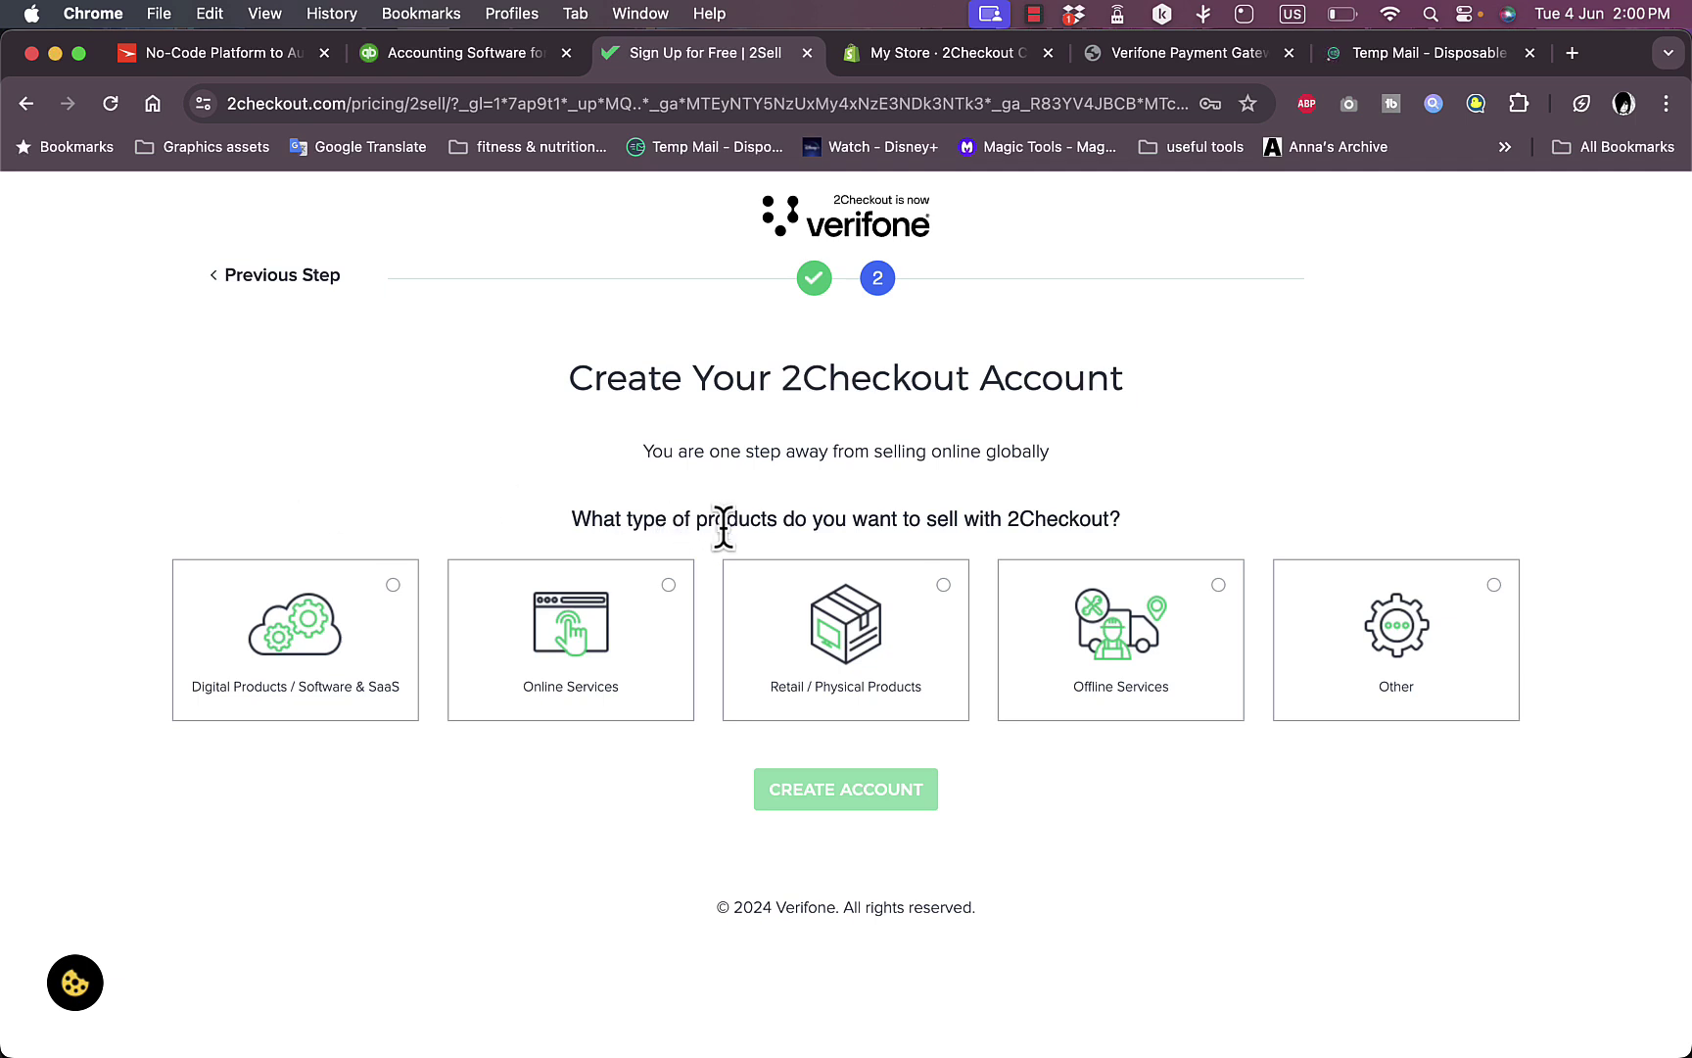
{"action": "left_click", "coordinate": [844, 615]}
{"action": "left_click", "coordinate": [855, 963]}
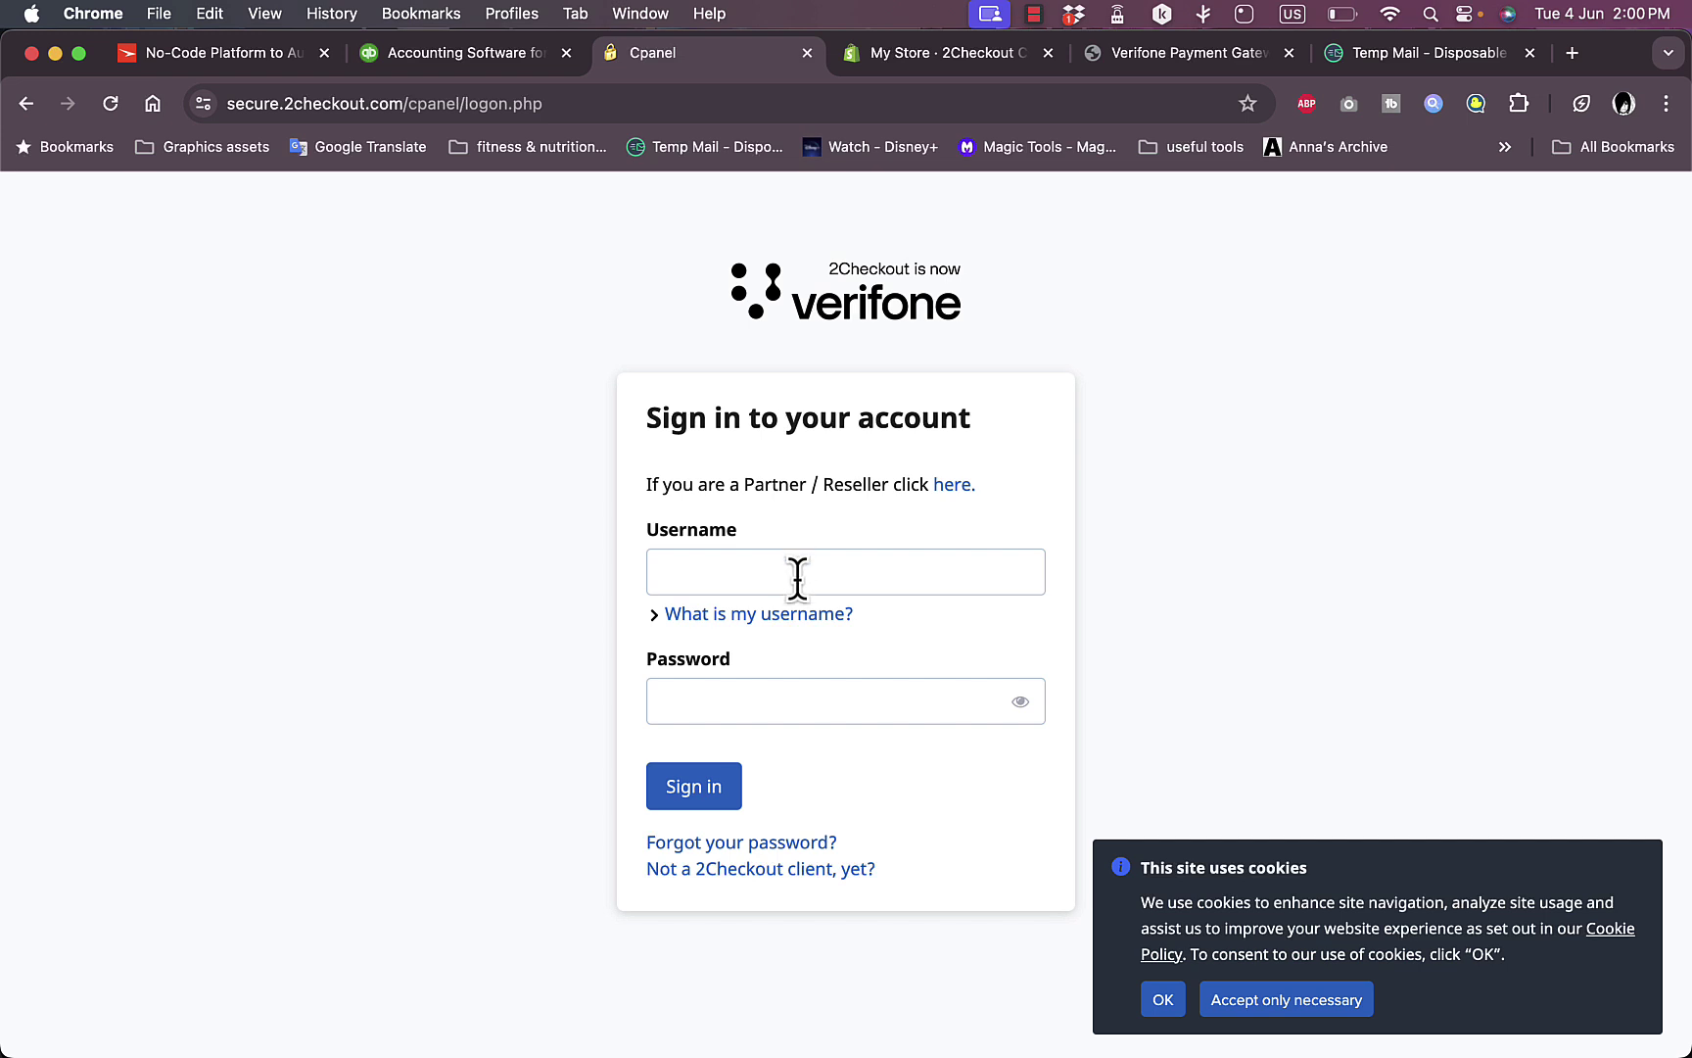
Sign in to 2Checkout using the account e-mail as username and the account password
{"action": "left_click", "coordinate": [735, 618]}
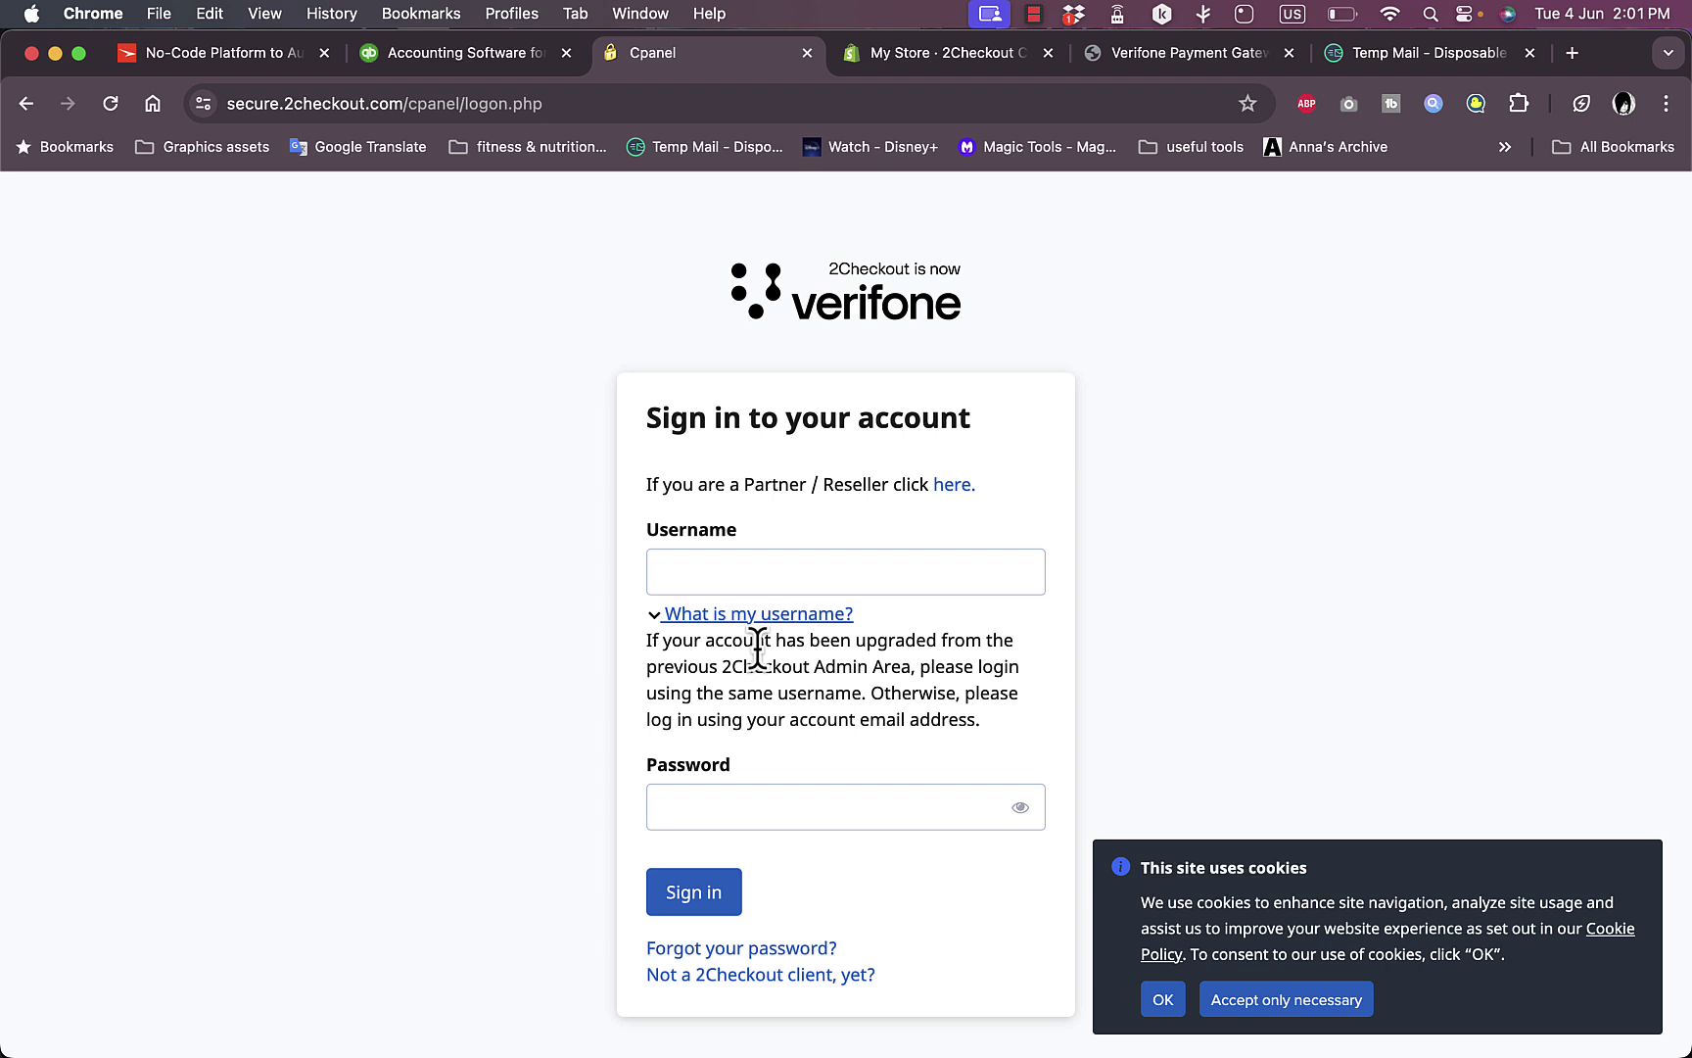
{"action": "left_click", "coordinate": [751, 561]}
{"action": "key", "text": "super+v"}
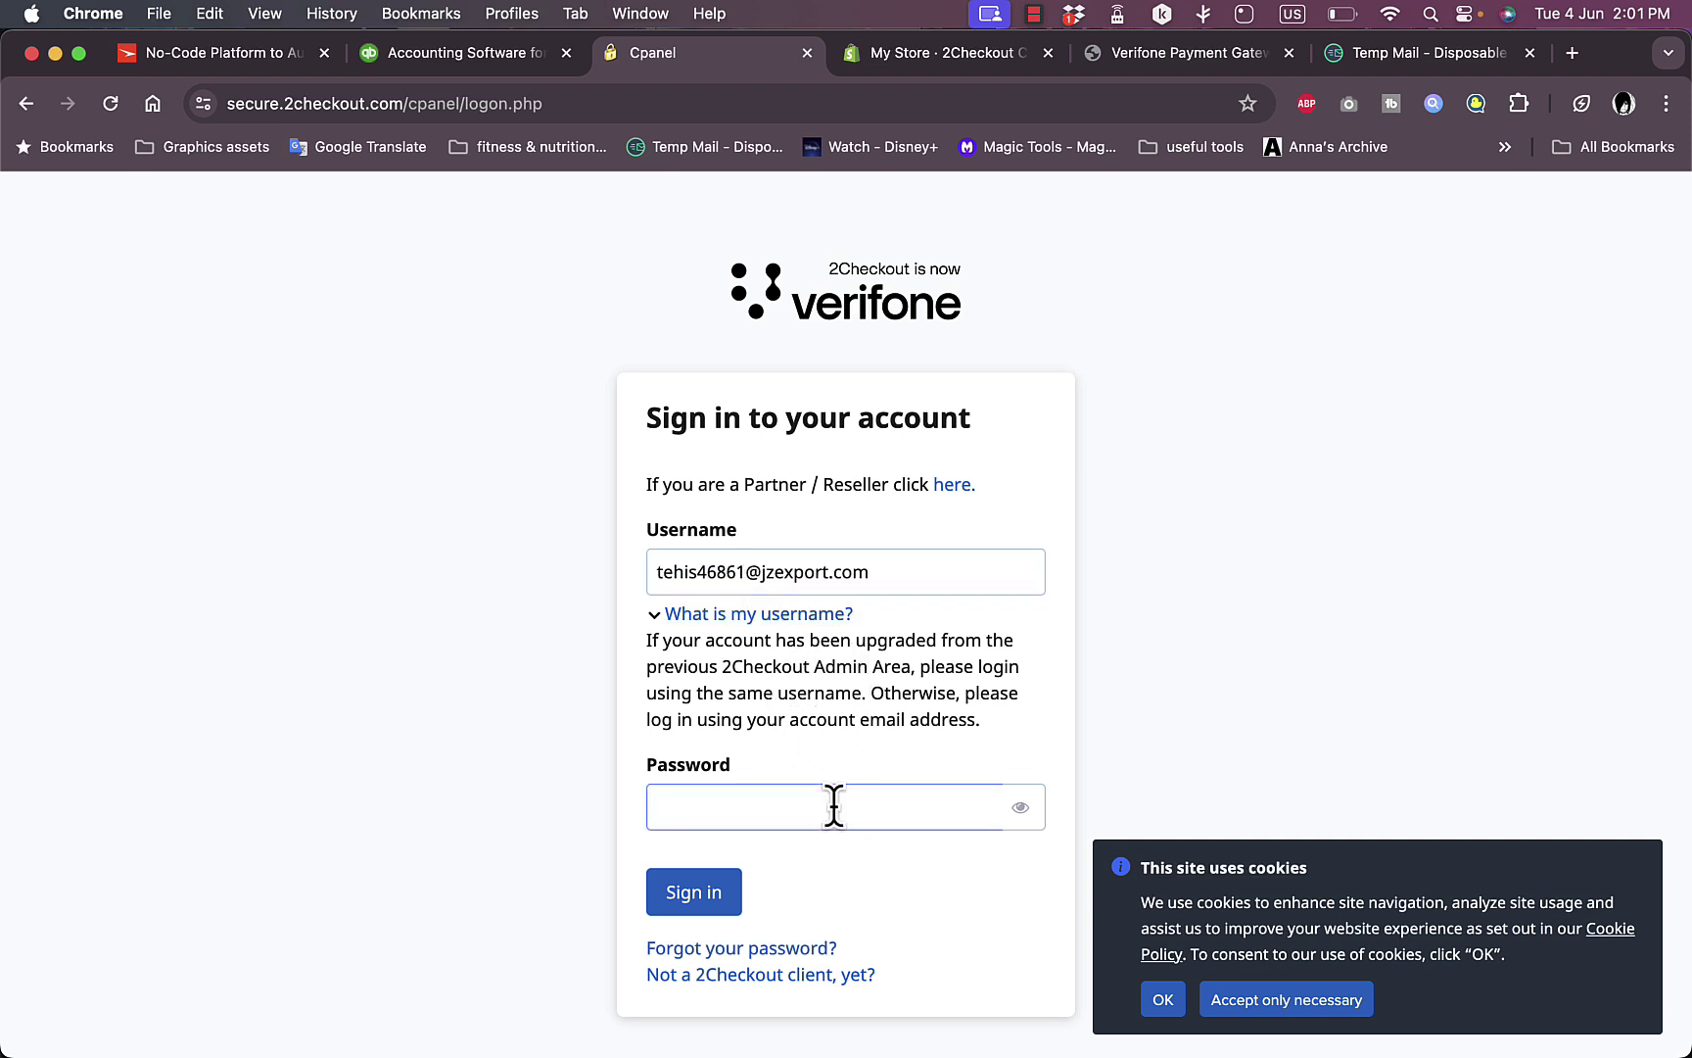
{"action": "type", "text": "••"}
{"action": "key", "text": "BackSpace"}
{"action": "key", "text": "BackSpace"}
{"action": "key", "text": "BackSpace"}
{"action": "key", "text": "BackSpace"}
{"action": "key", "text": "BackSpace"}
{"action": "key", "text": "BackSpace"}
{"action": "type", "text": "•"}
{"action": "key", "text": "BackSpace"}
{"action": "type", "text": "•••••••••••••"}
{"action": "left_click", "coordinate": [697, 893]}
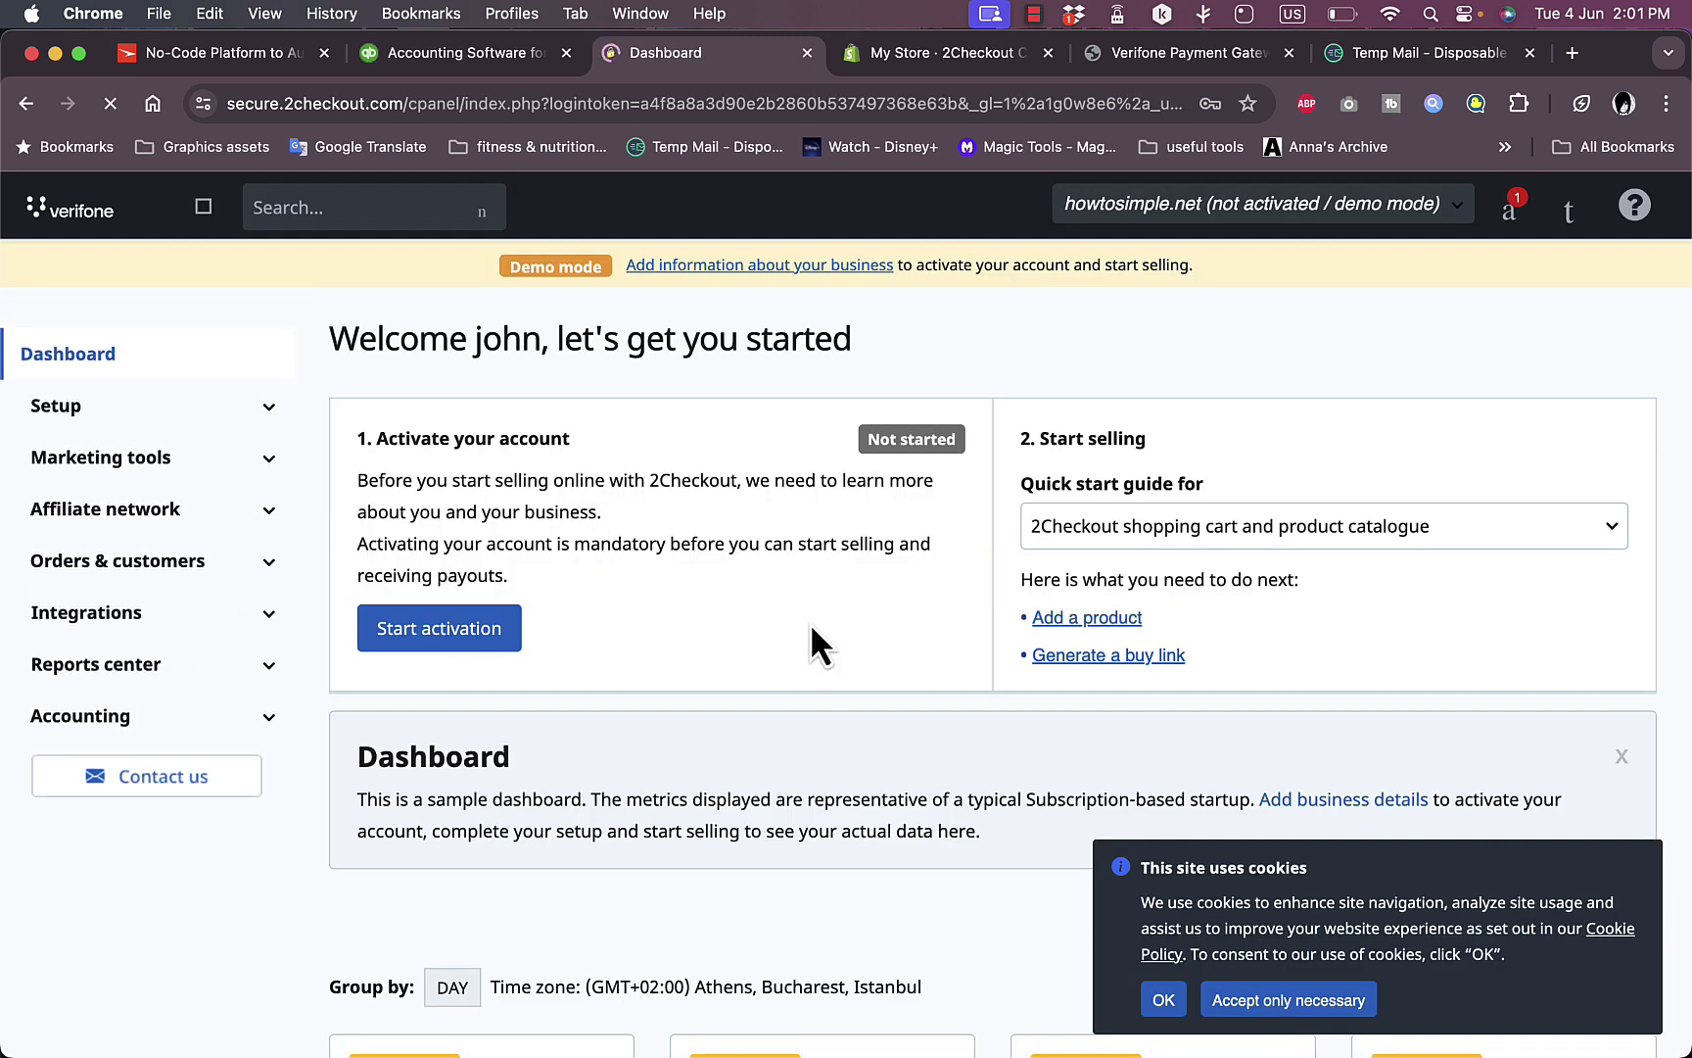
Dismiss the cookie notice and copy the Merchant Code from Integrations > Webhooks & API
{"action": "left_click", "coordinate": [473, 631]}
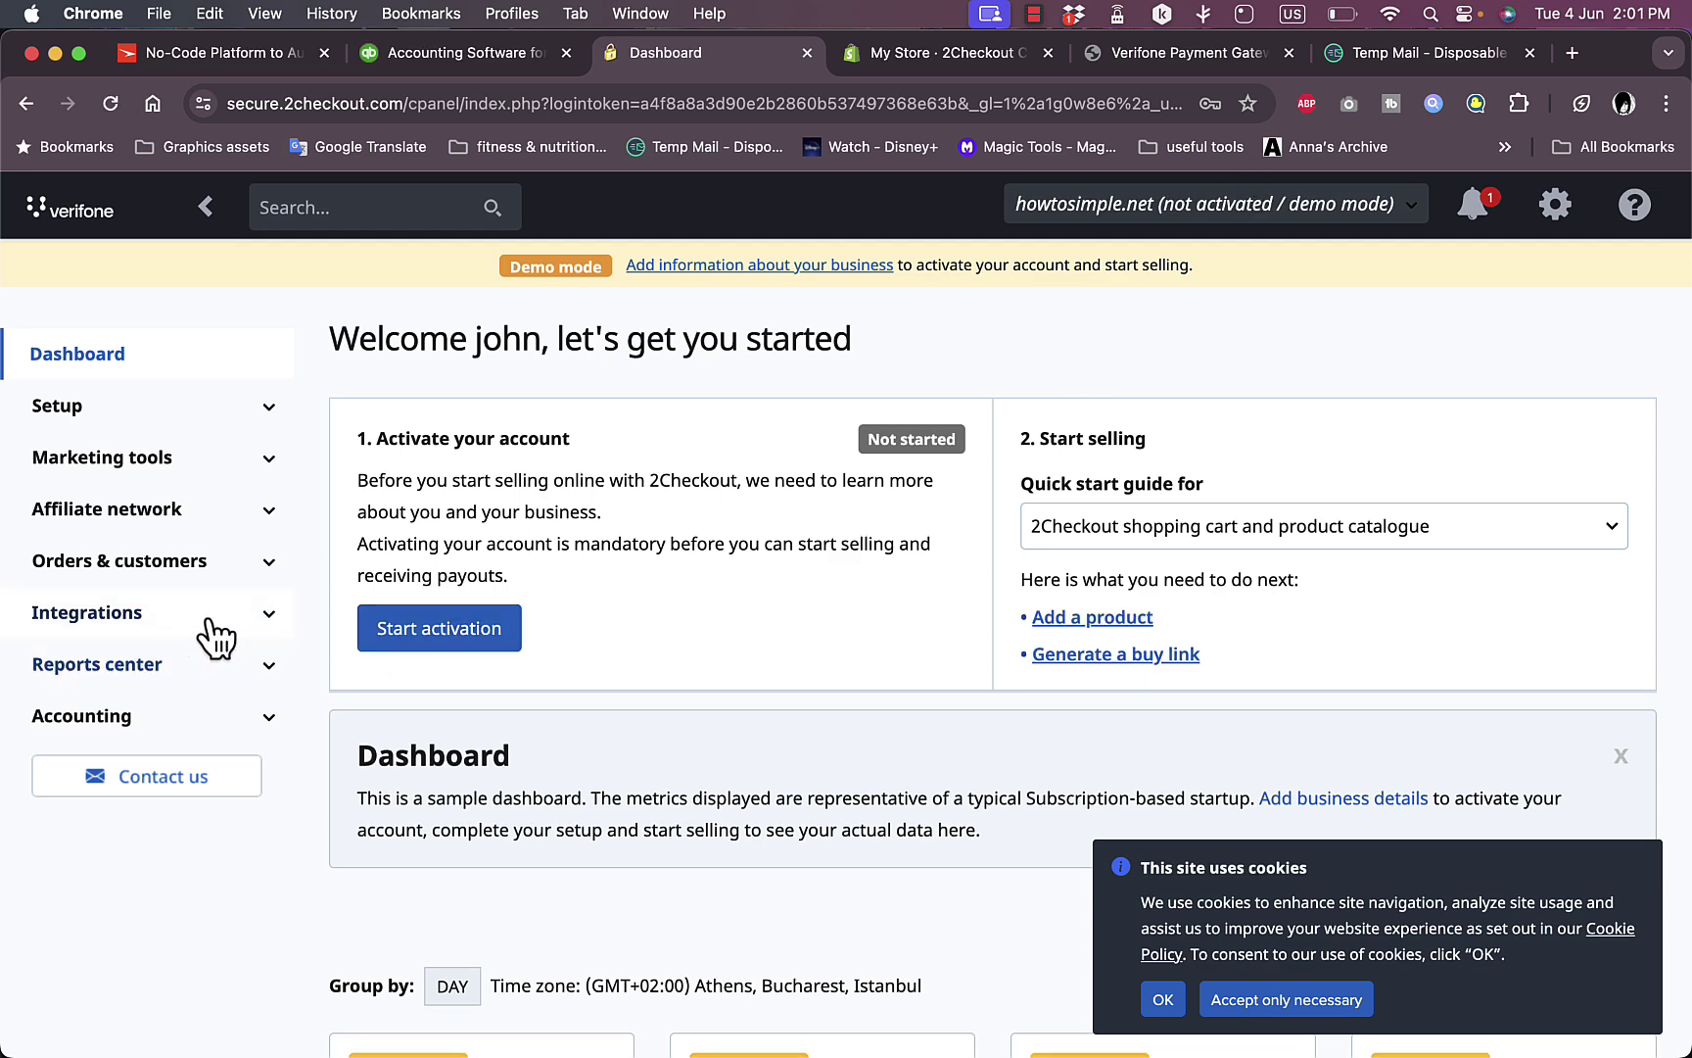
{"action": "left_click", "coordinate": [211, 622]}
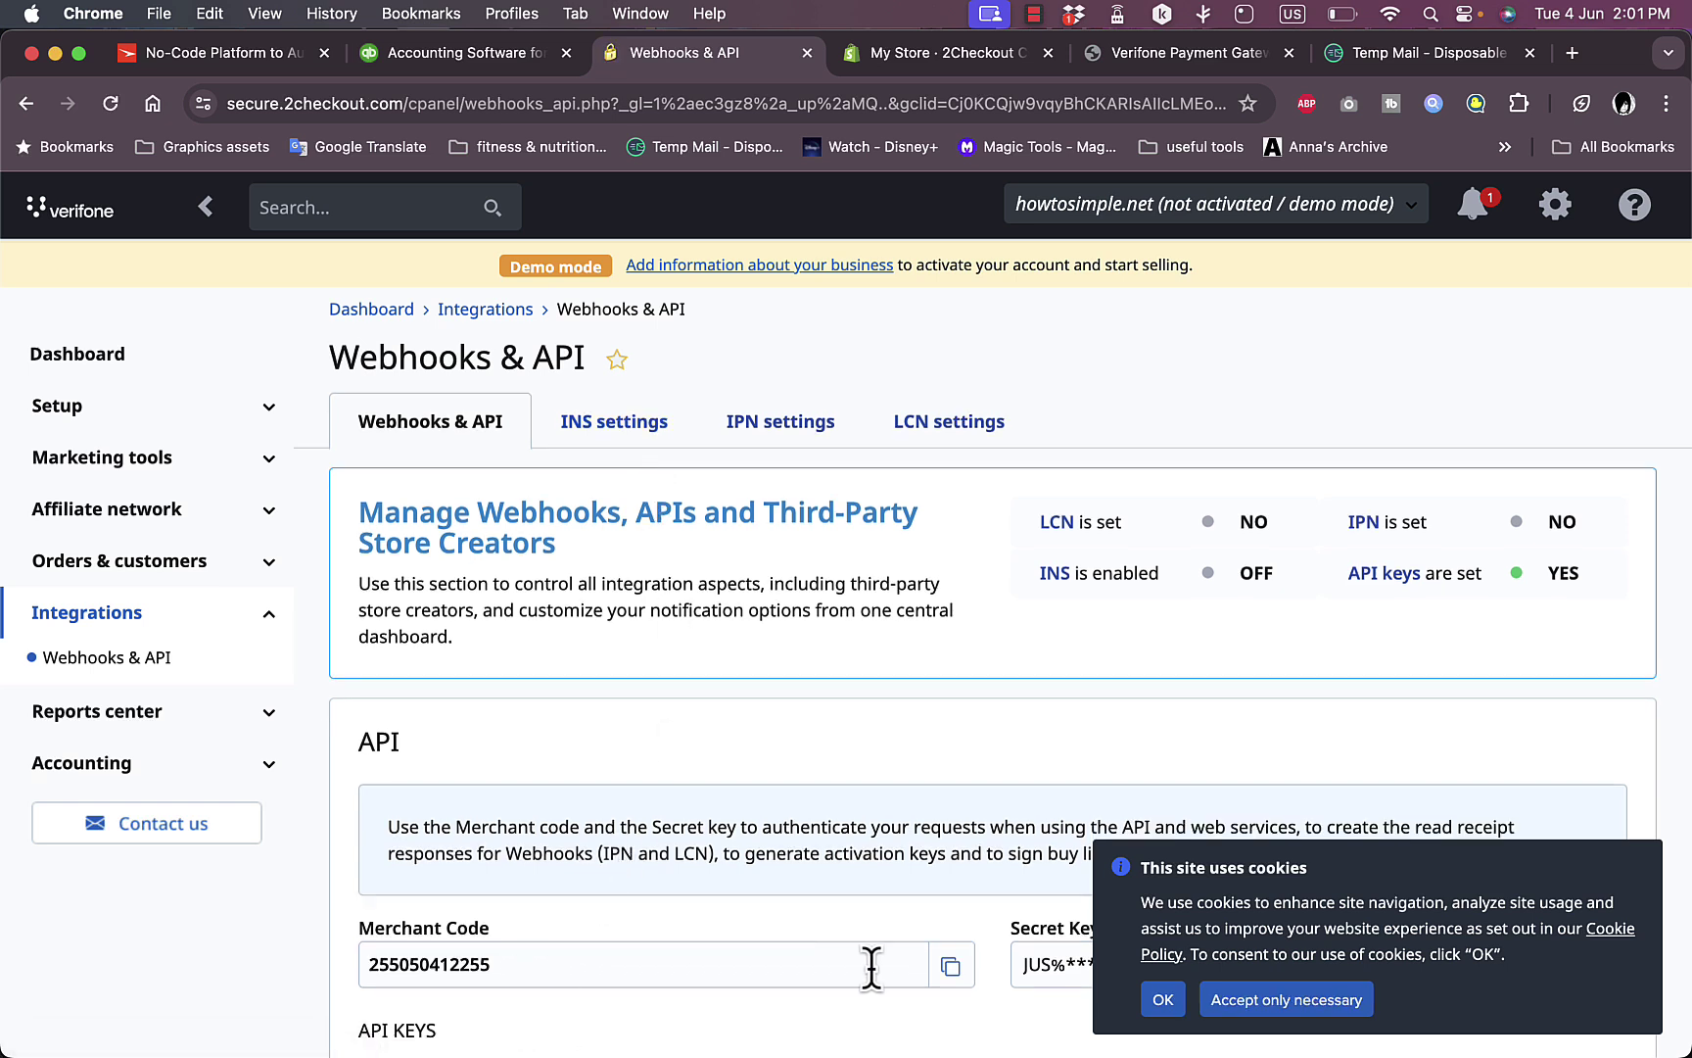
{"action": "left_click", "coordinate": [1163, 1001]}
{"action": "left_click", "coordinate": [950, 967]}
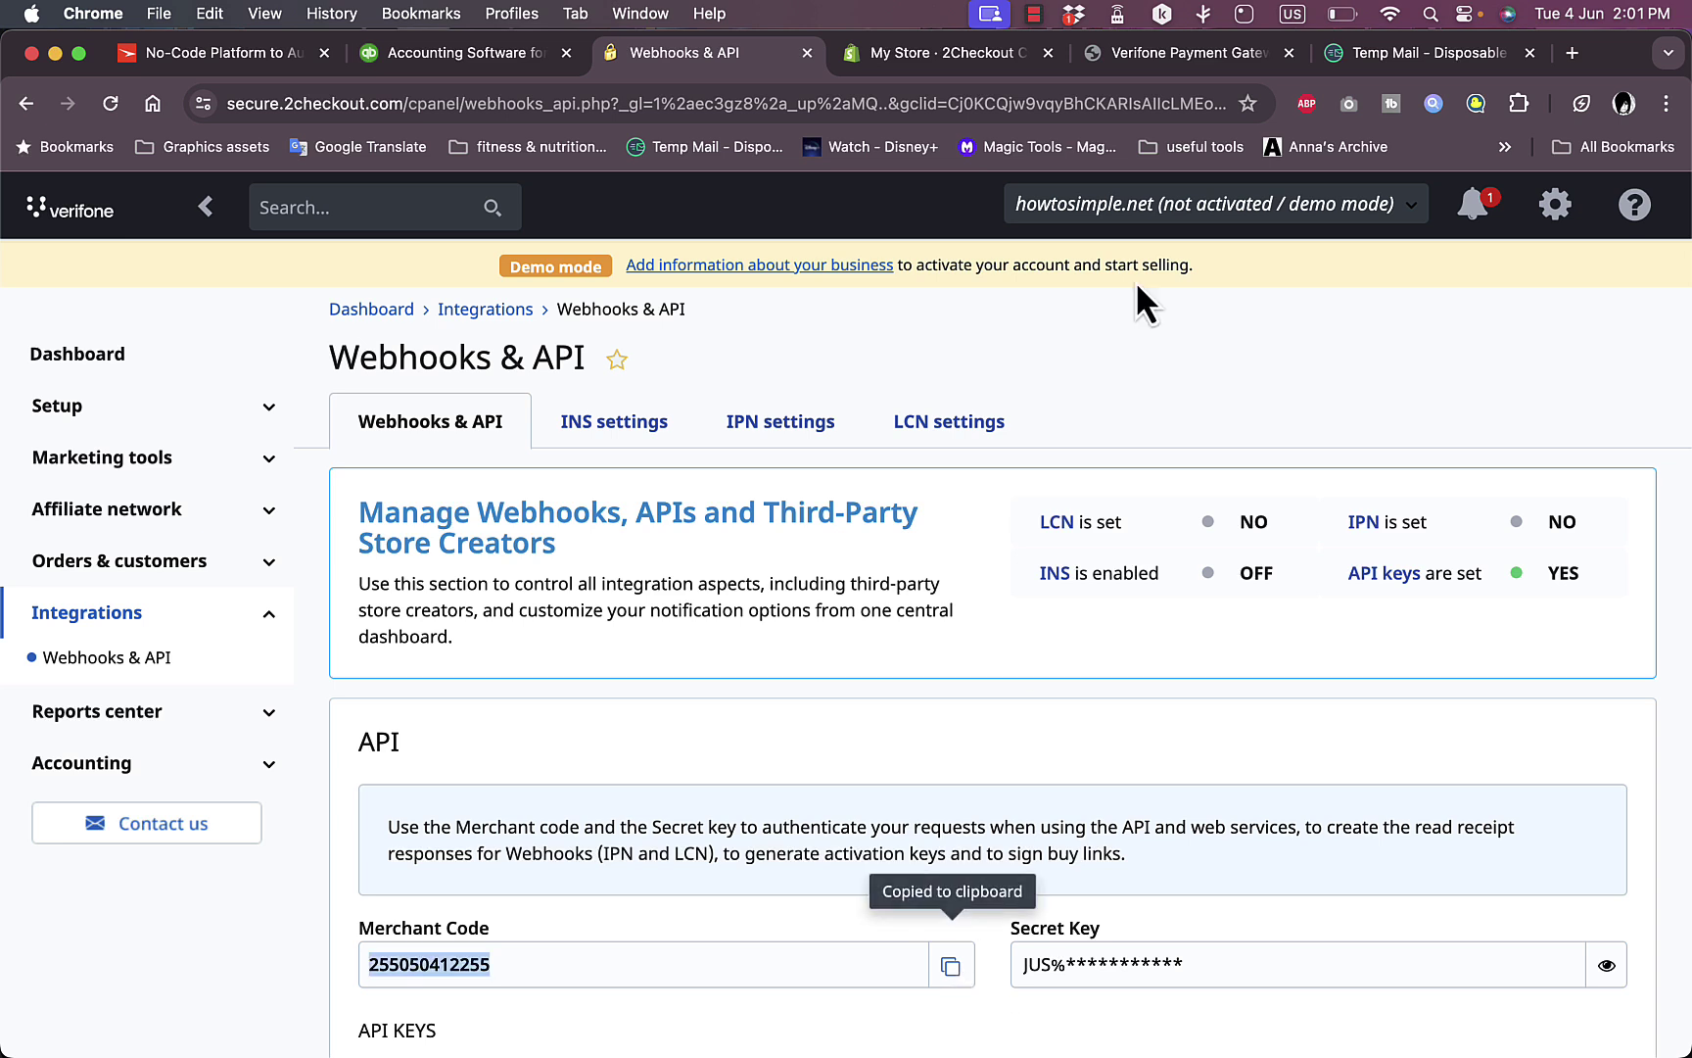
{"action": "left_click", "coordinate": [1226, 57]}
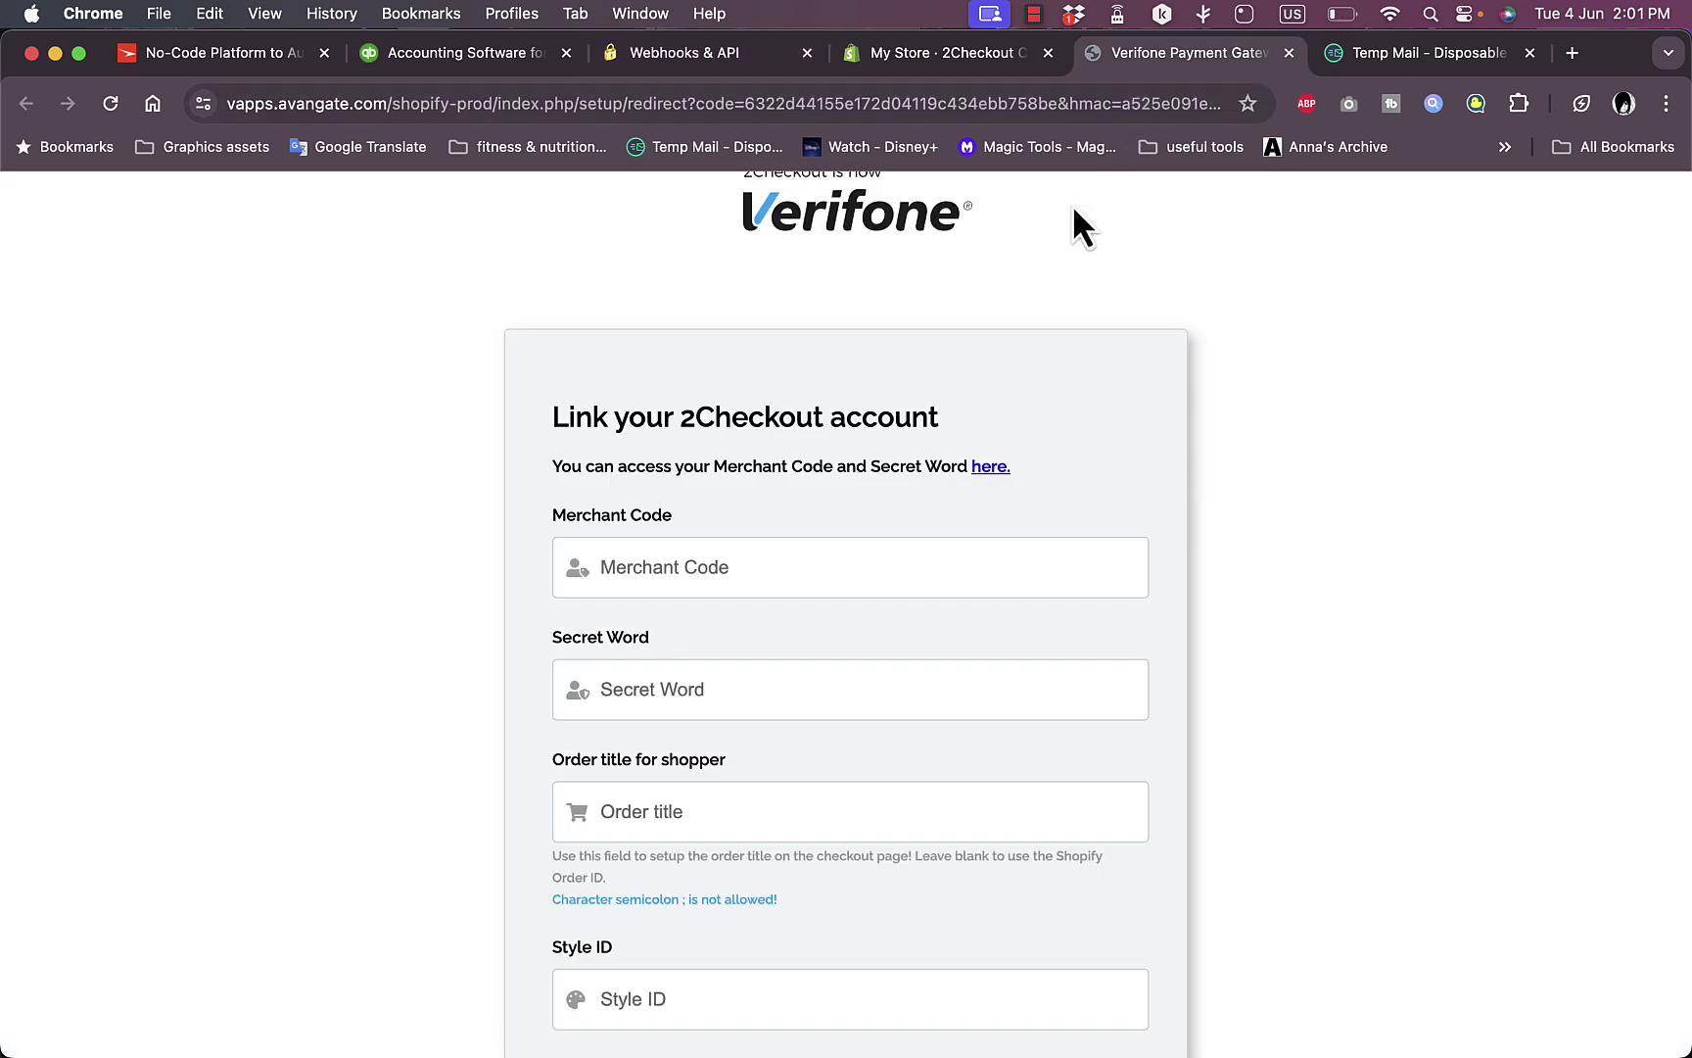
Paste the copied merchant code into the link form's Merchant Code field
{"action": "scroll", "coordinate": [890, 341], "scroll_direction": "up", "scroll_amount": 1}
{"action": "scroll", "coordinate": [936, 250], "scroll_direction": "down", "scroll_amount": 1}
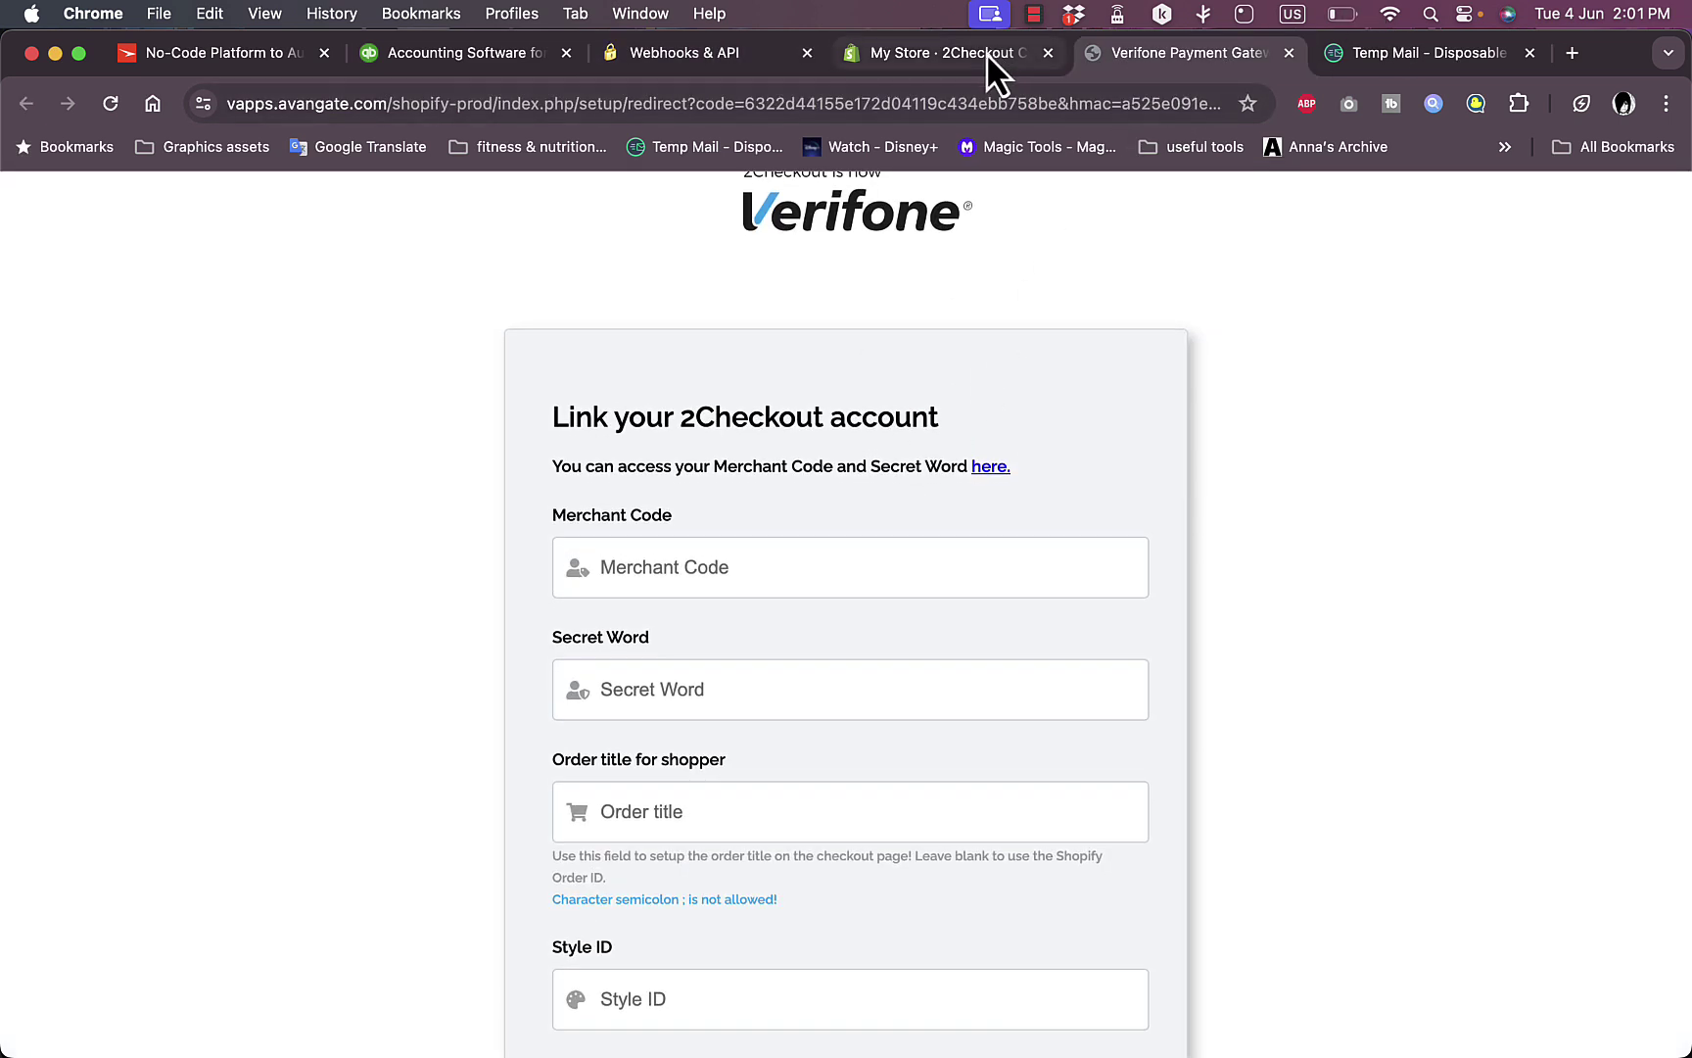
{"action": "left_click", "coordinate": [773, 565]}
{"action": "key", "text": "super+v"}
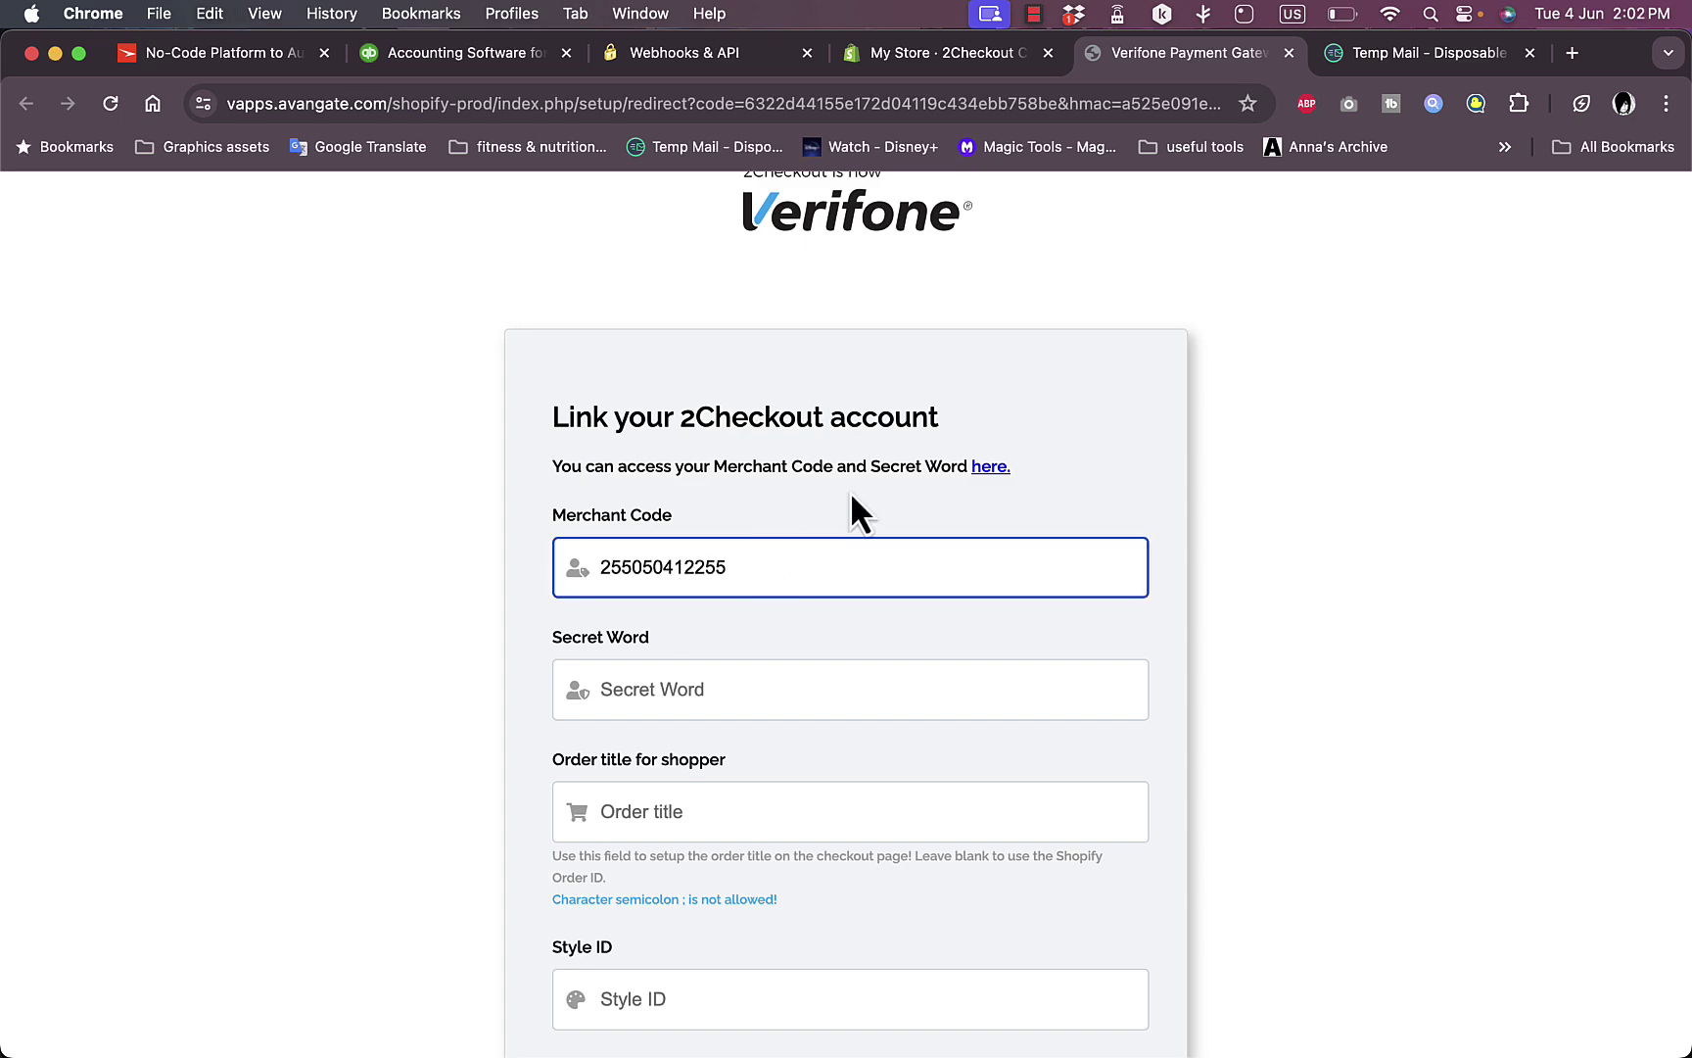
Reveal and copy the INS secret word on the 2Checkout Webhooks & API page
{"action": "left_click", "coordinate": [685, 67]}
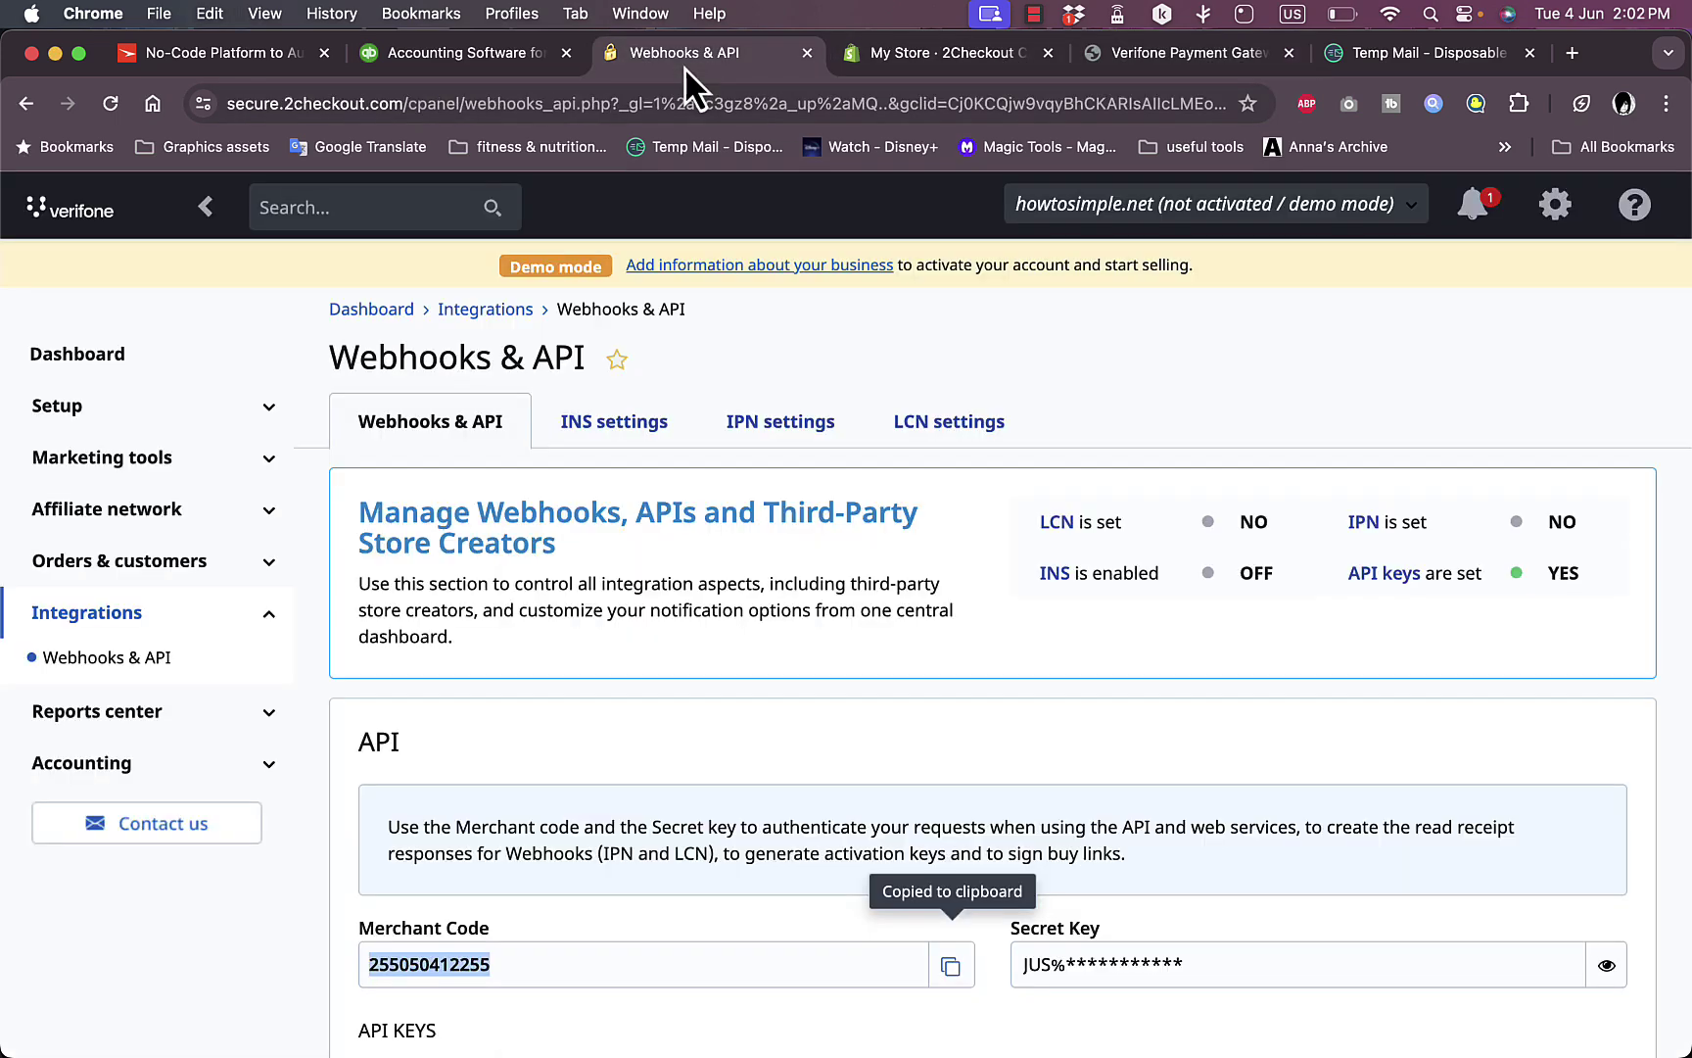
{"action": "scroll", "coordinate": [741, 727], "scroll_direction": "down", "scroll_amount": 2}
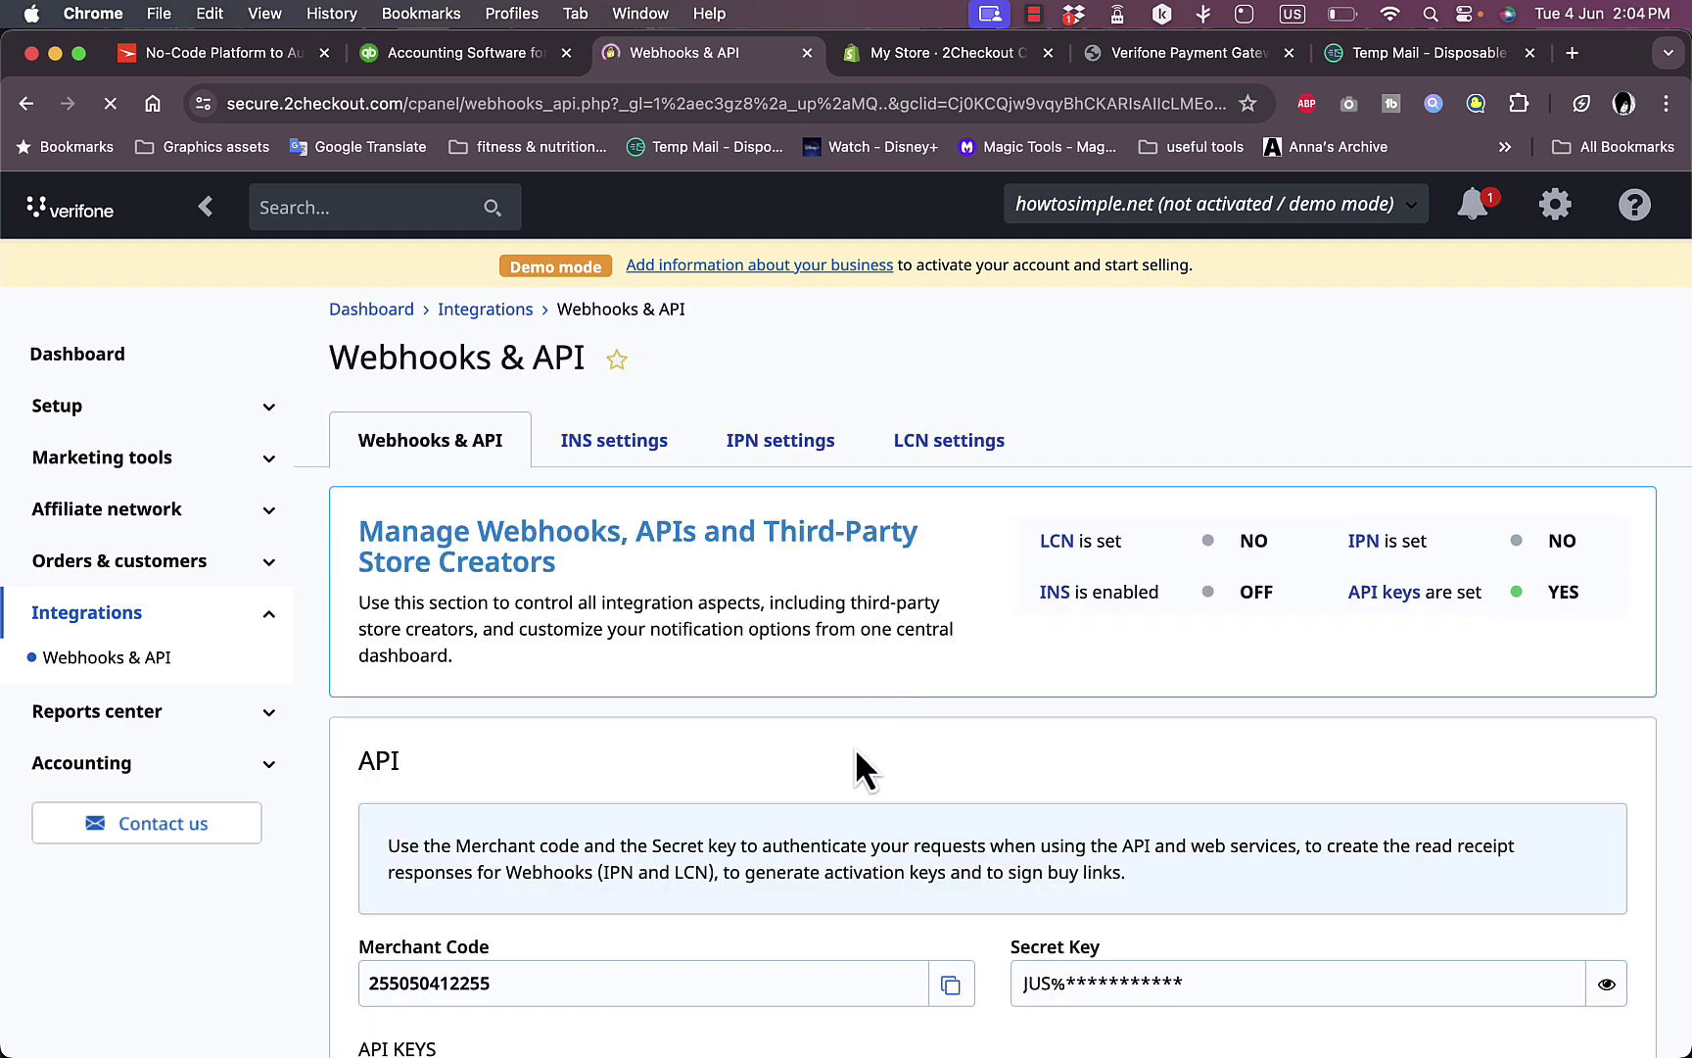
{"action": "scroll", "coordinate": [856, 753], "scroll_direction": "down", "scroll_amount": 7}
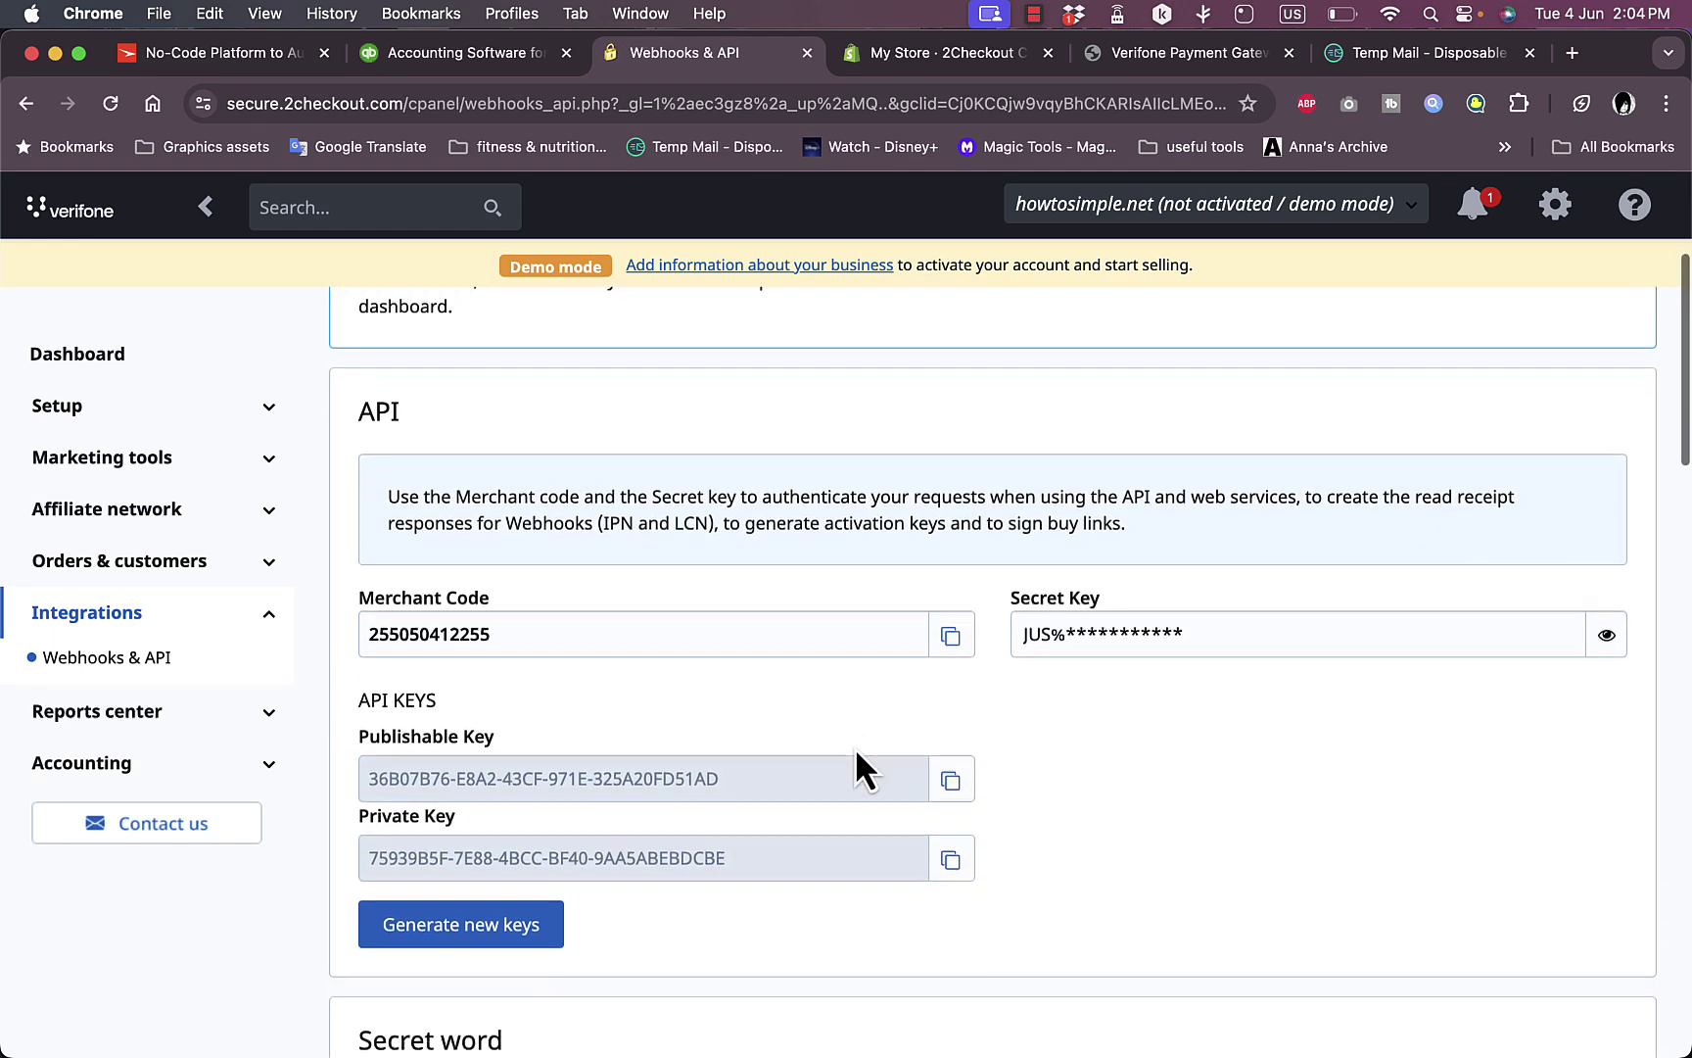
{"action": "scroll", "coordinate": [855, 747], "scroll_direction": "down", "scroll_amount": 1}
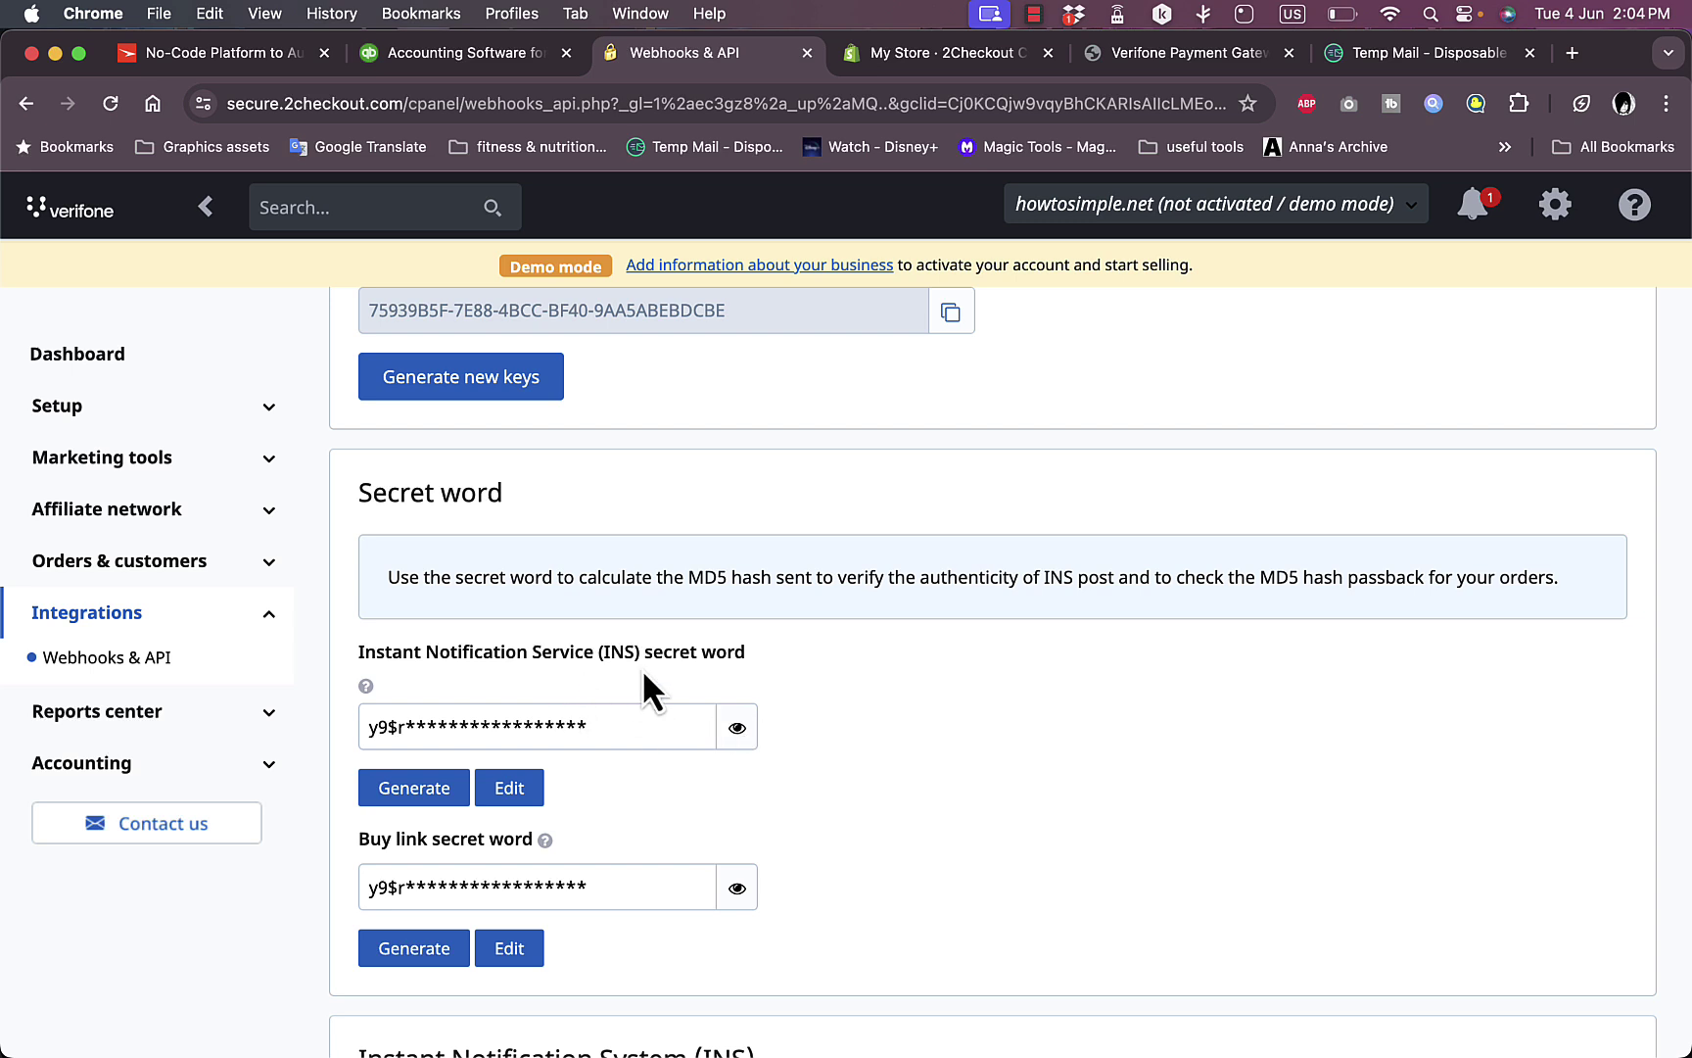
{"action": "left_click", "coordinate": [736, 733]}
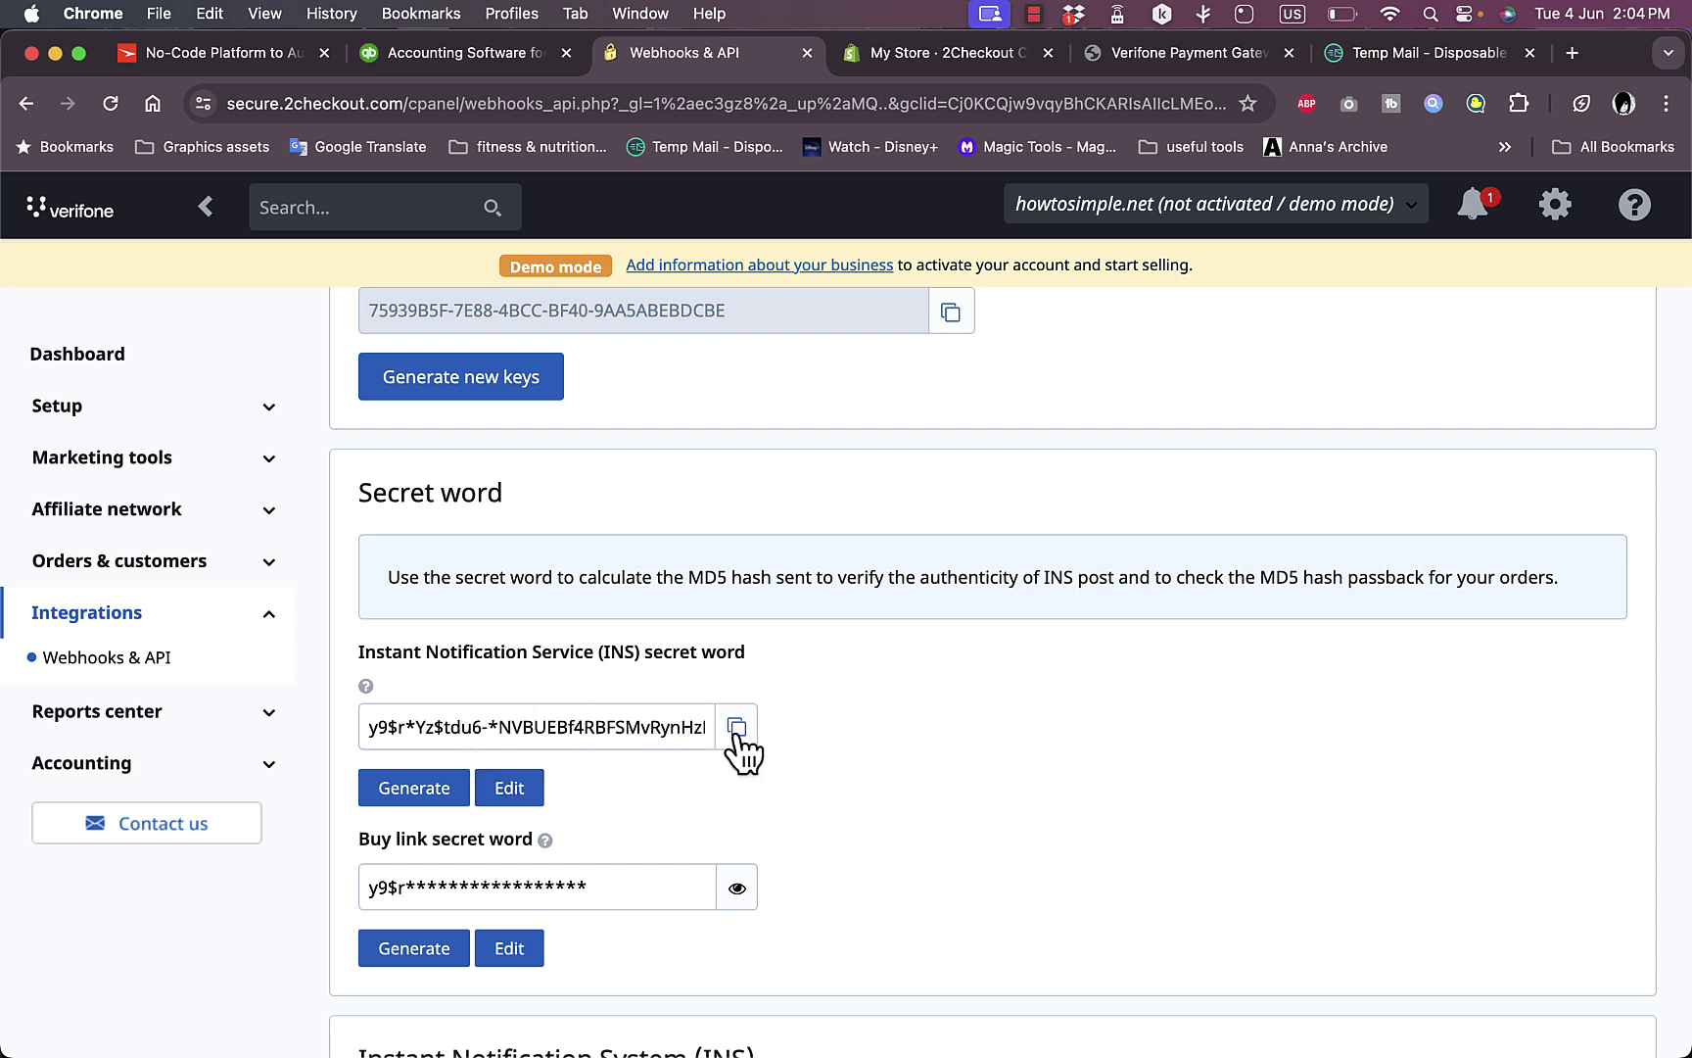
{"action": "left_click", "coordinate": [736, 729]}
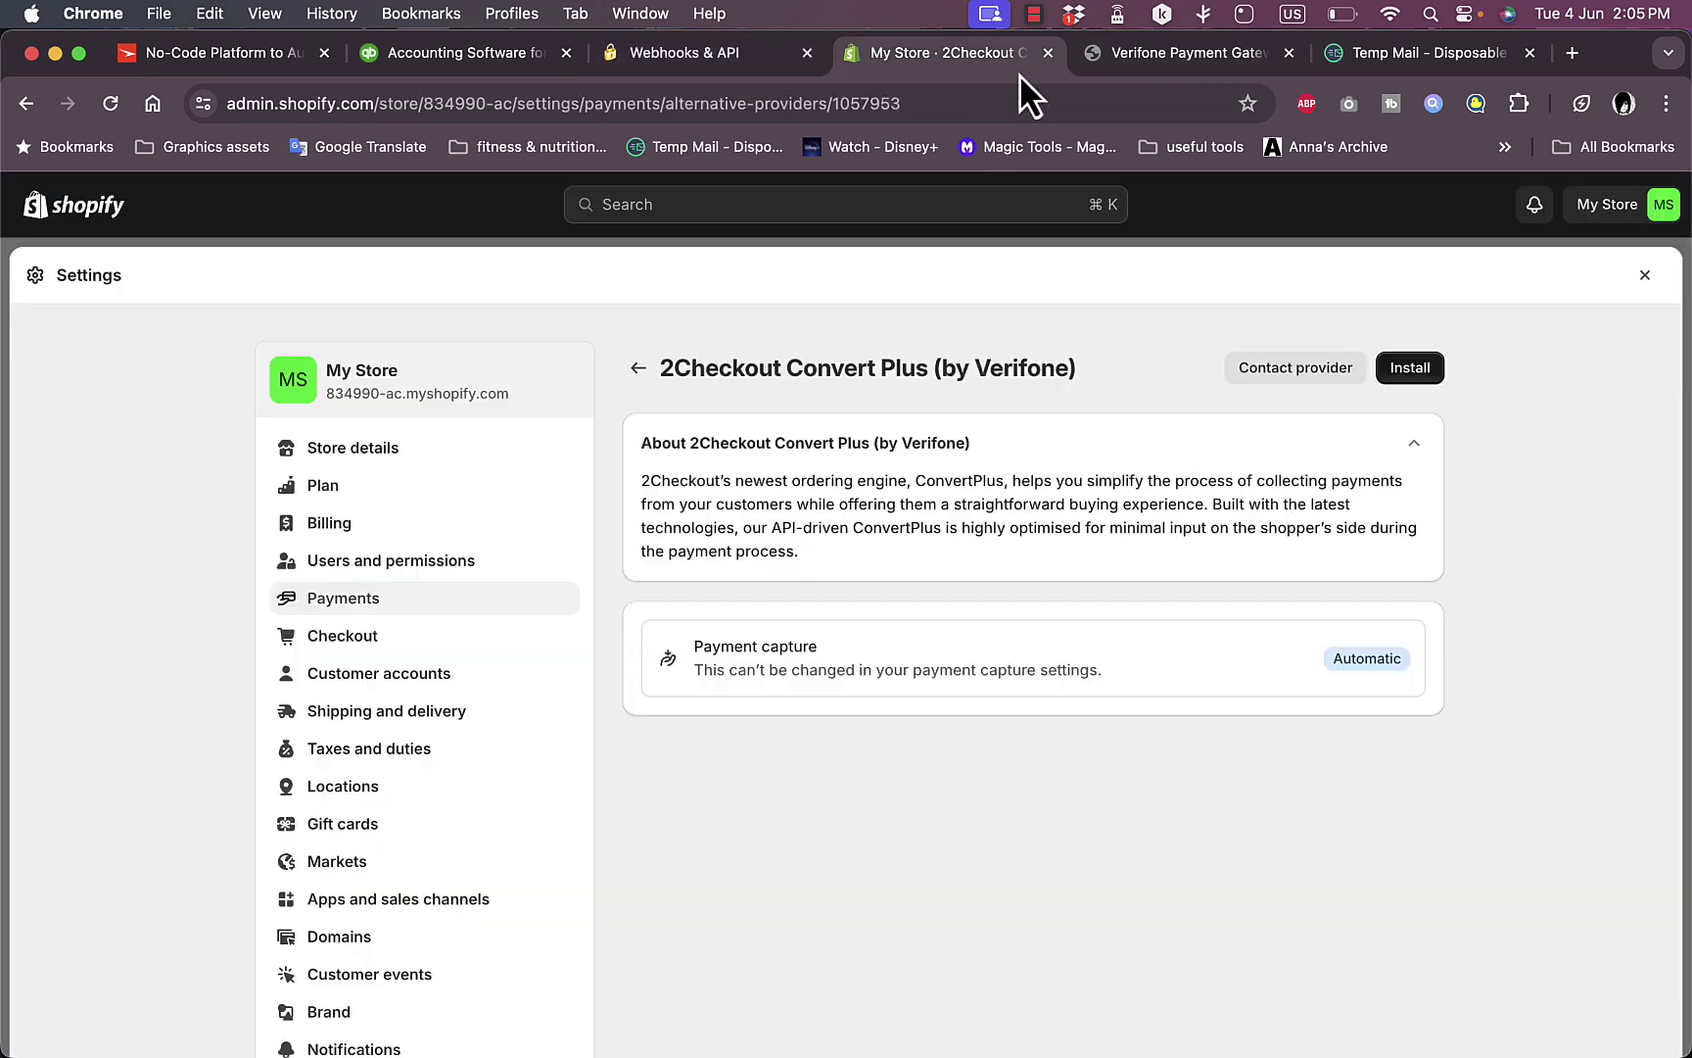